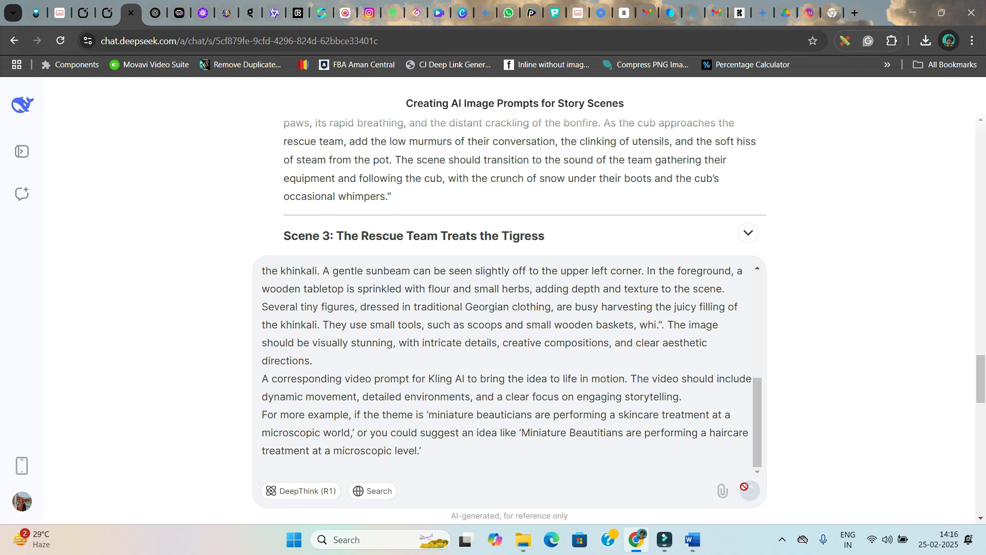
# Submit the prompt asking for 10 video content ideas on beauty, fantasy worlds or miniature ecosystems with Flux and Kling prompts
pyautogui.click(749, 491)
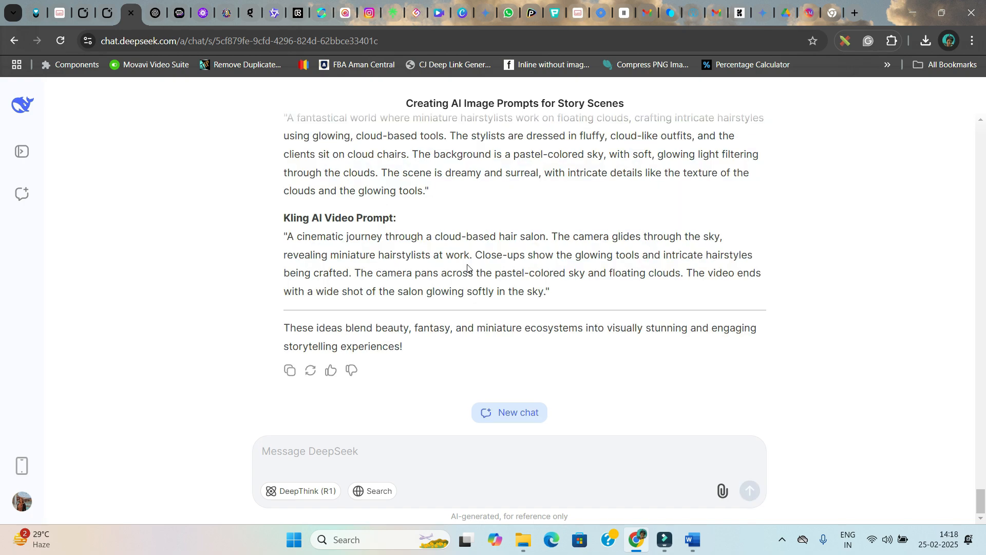
pyautogui.scroll(20, 411, 222)
pyautogui.scroll(20, 408, 231)
# Read through the generated ideas and their Flux AI image and Kling AI video prompts
pyautogui.scroll(-10, 416, 276)
pyautogui.moveTo(296, 245); pyautogui.dragTo(534, 257)
pyautogui.scroll(-8, 524, 267)
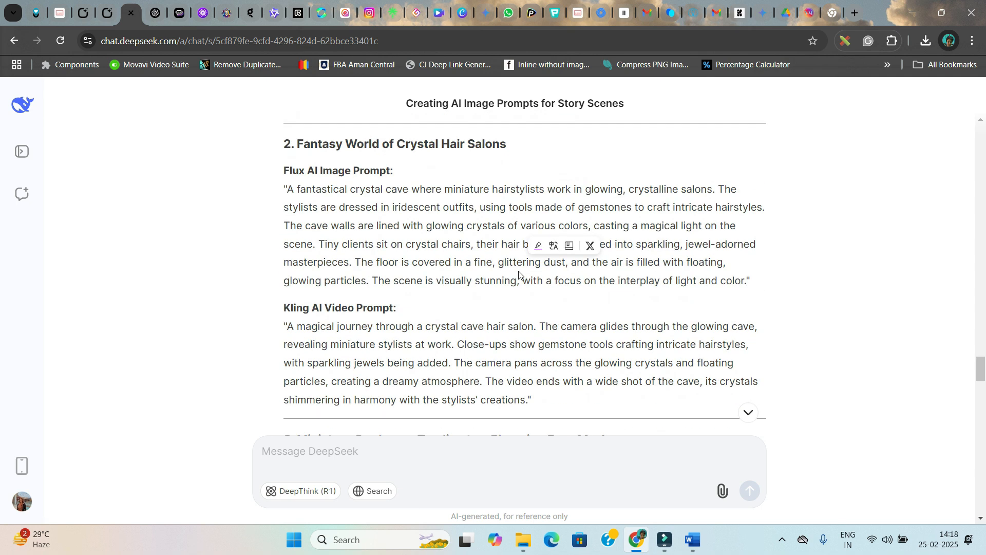
pyautogui.scroll(-6, 496, 196)
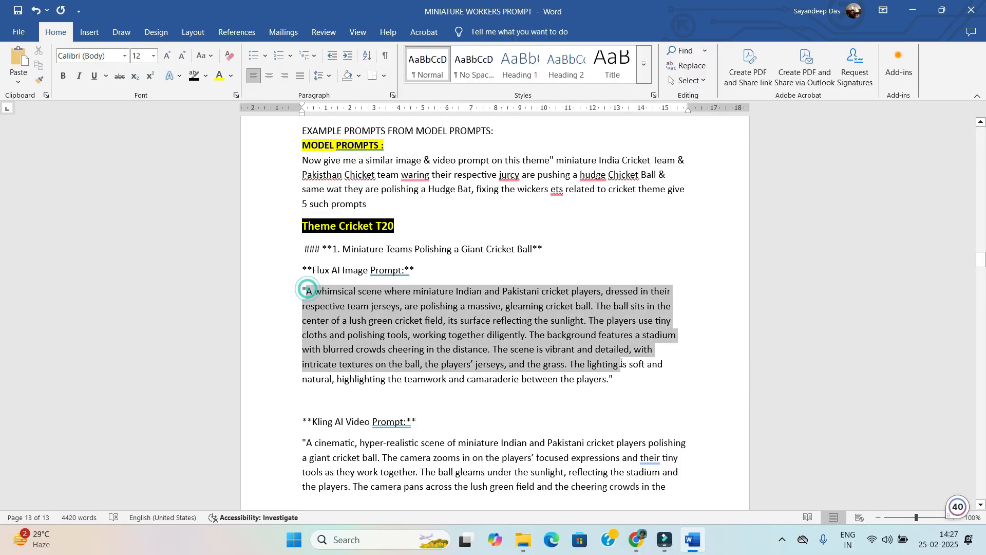
pyautogui.moveTo(664, 366); pyautogui.dragTo(609, 388)
pyautogui.hotkey('alt', 'Tab')
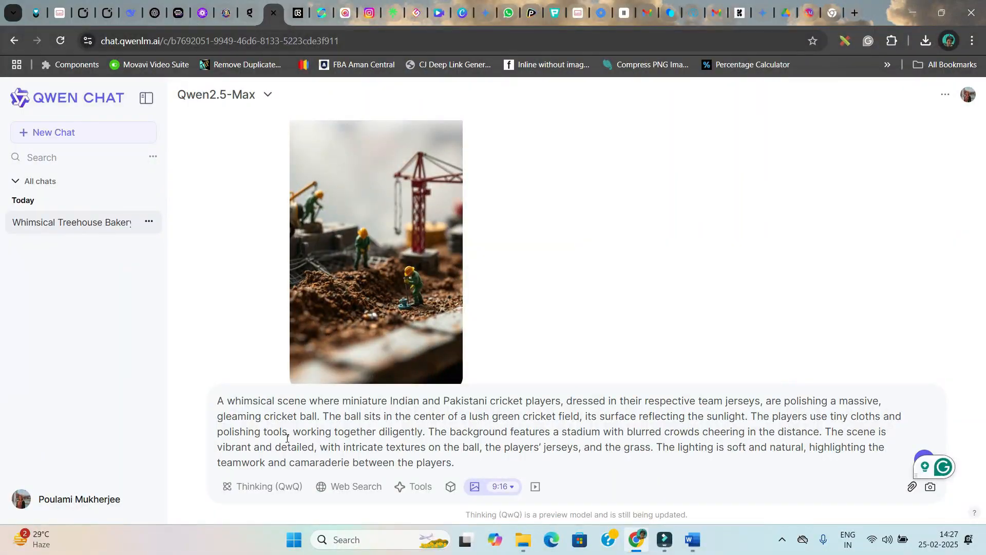
# Set the image aspect ratio to 9:16 and send the cricket ball prompt to generate an image
pyautogui.click(501, 486)
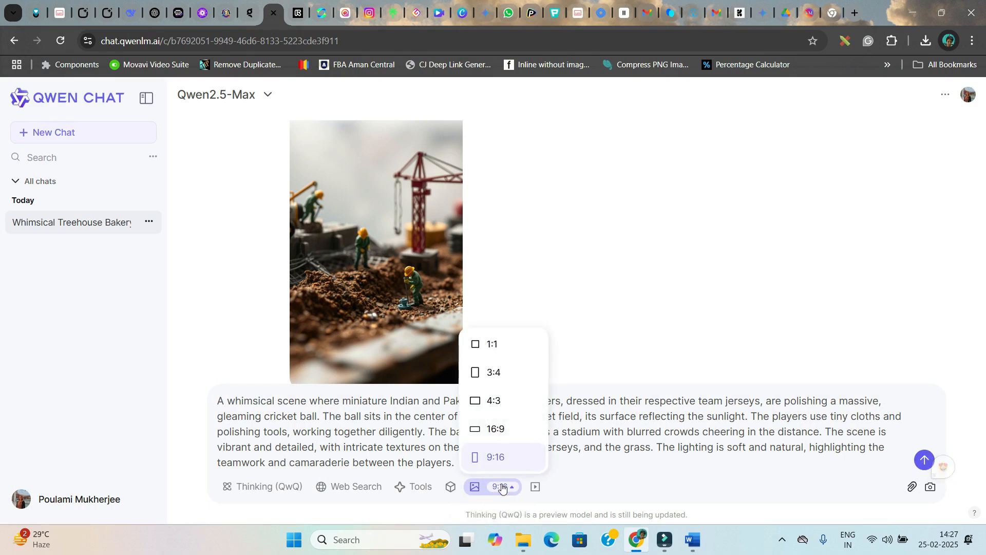
pyautogui.click(497, 459)
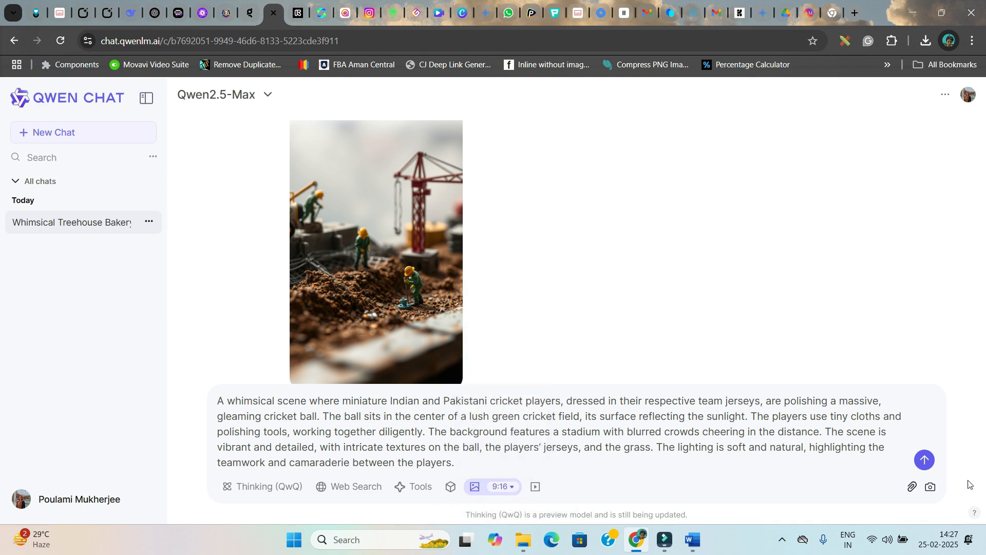
pyautogui.click(927, 461)
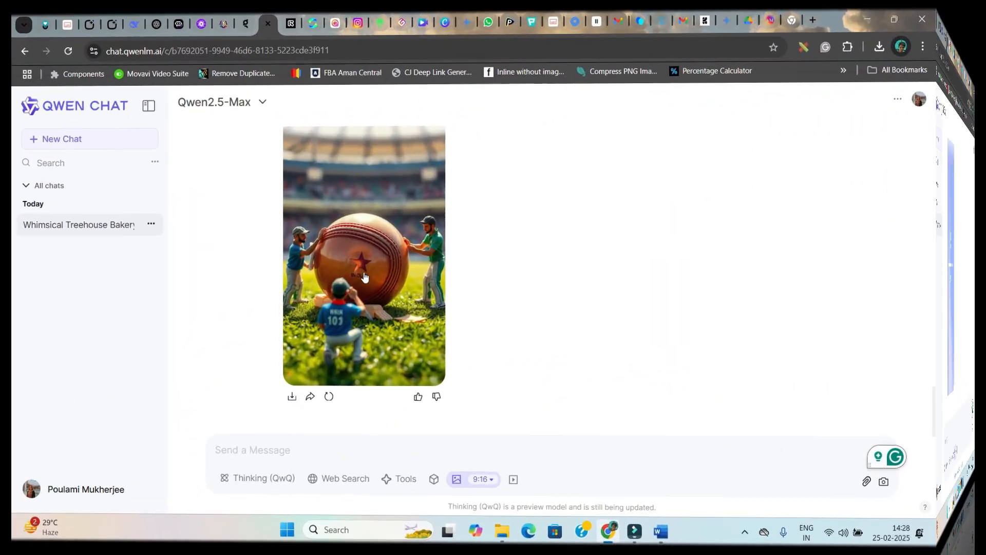
# Open the generated cricket ball image full size, then close the preview
pyautogui.click(387, 265)
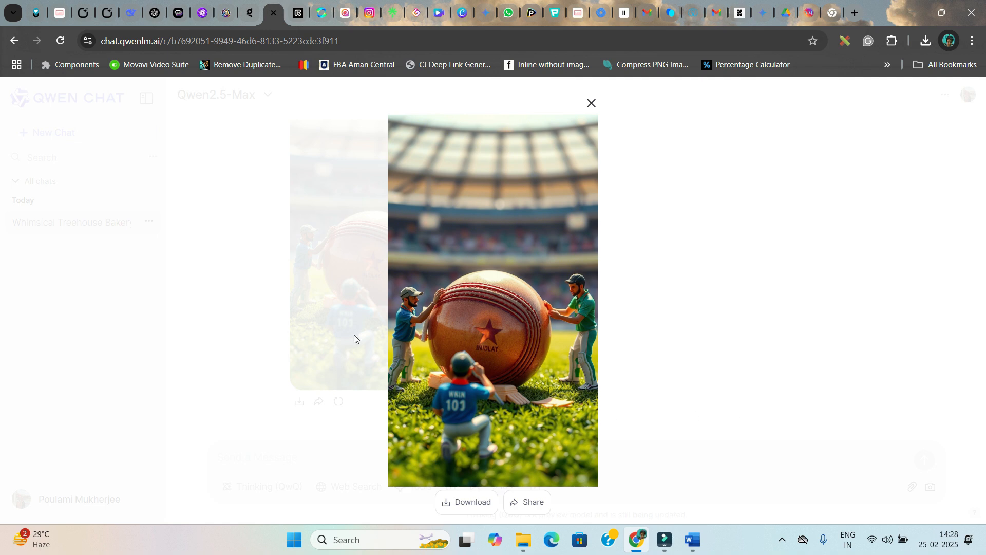
pyautogui.click(592, 105)
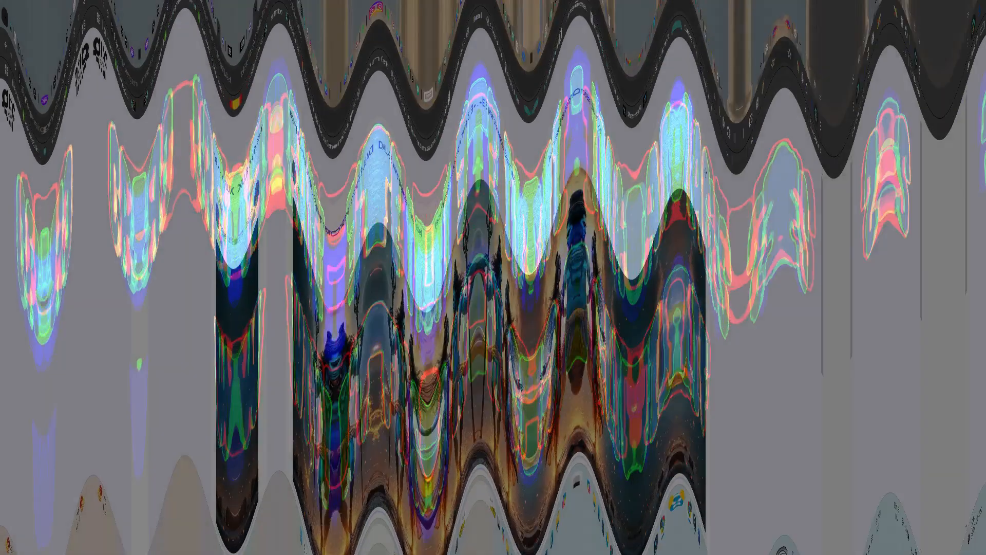
# Go to glif's Explore page and filter it to Image Generators
pyautogui.click(744, 151)
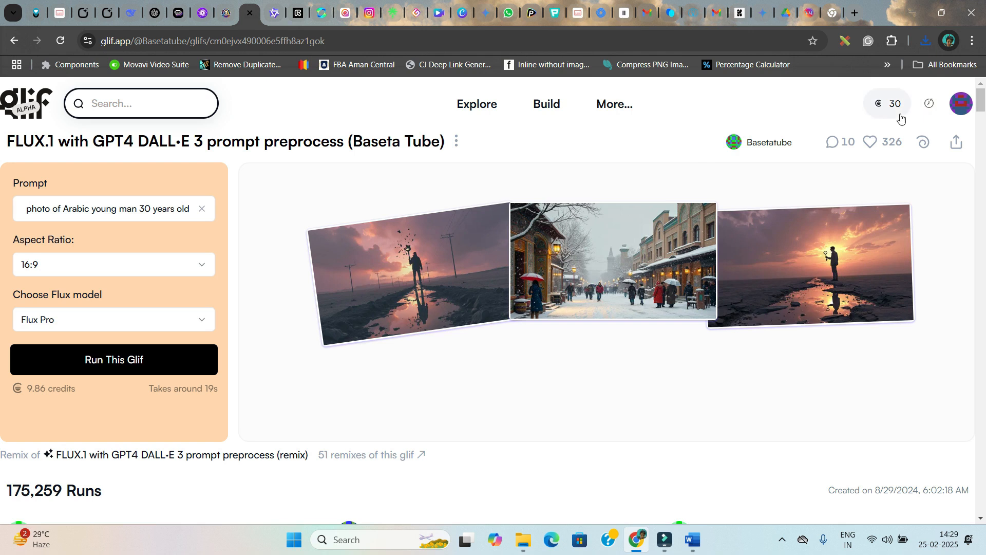
pyautogui.click(22, 97)
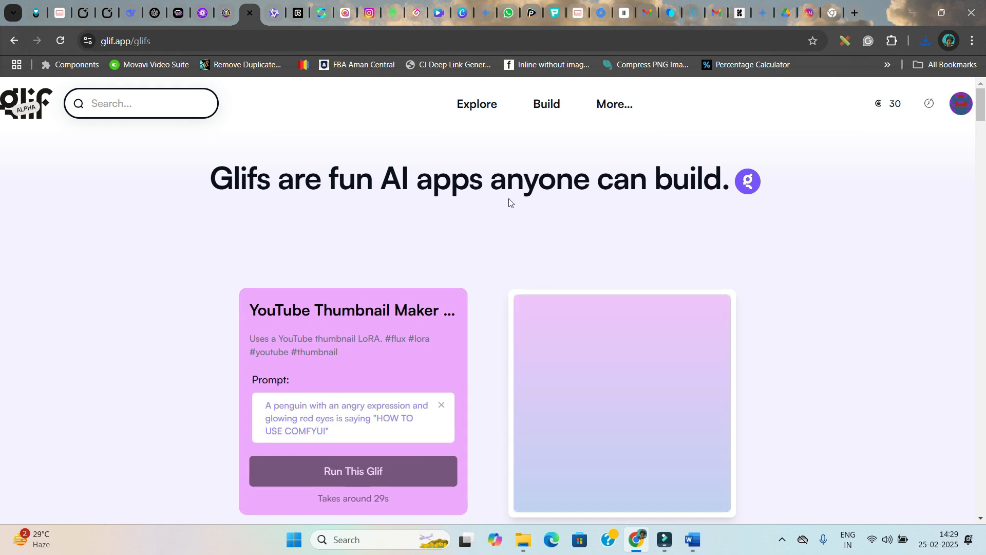
pyautogui.click(464, 102)
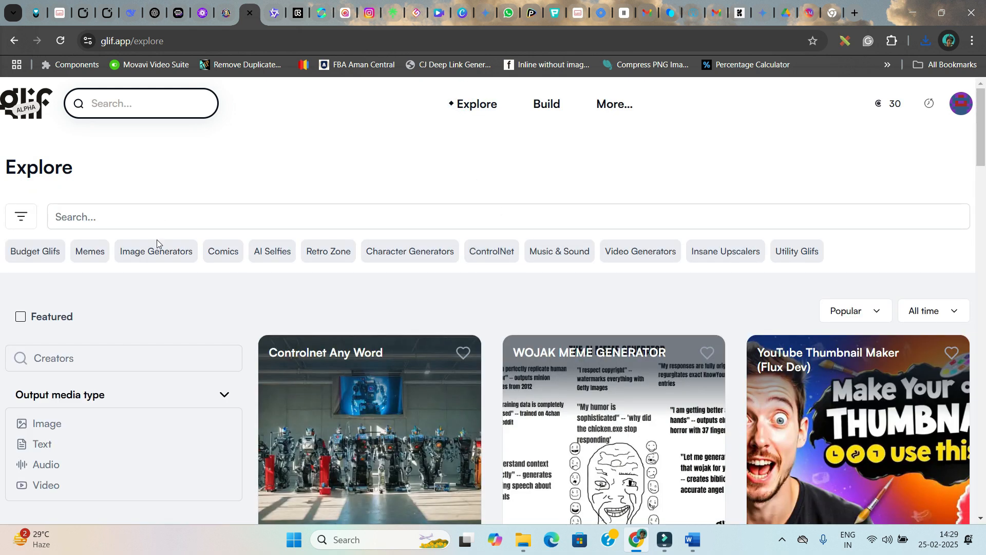
pyautogui.click(157, 250)
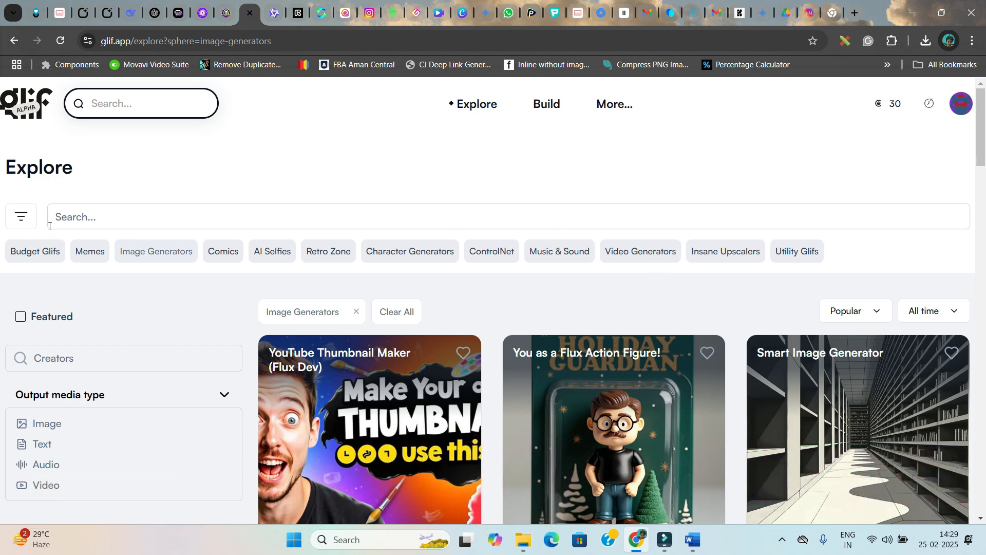
# Search for Flux 1.1 and open the FLUX.1 distorted memories footage glif
pyautogui.click(144, 213)
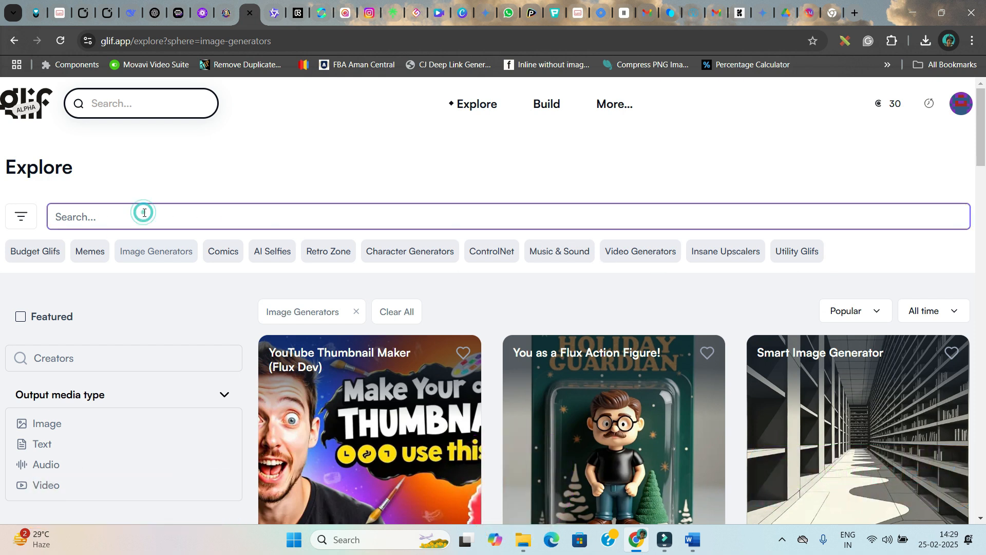
pyautogui.write('Flux 1.1')
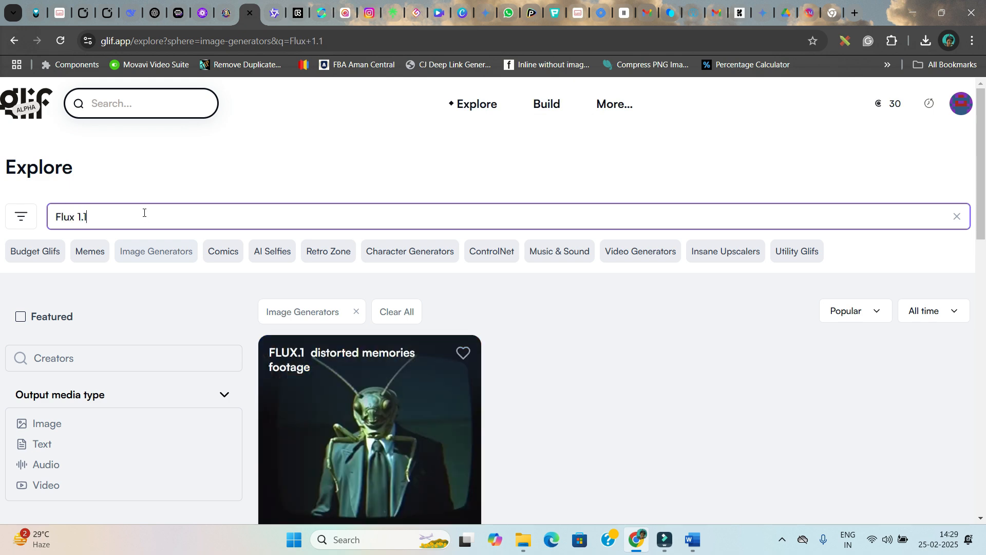
pyautogui.scroll(-3, 423, 395)
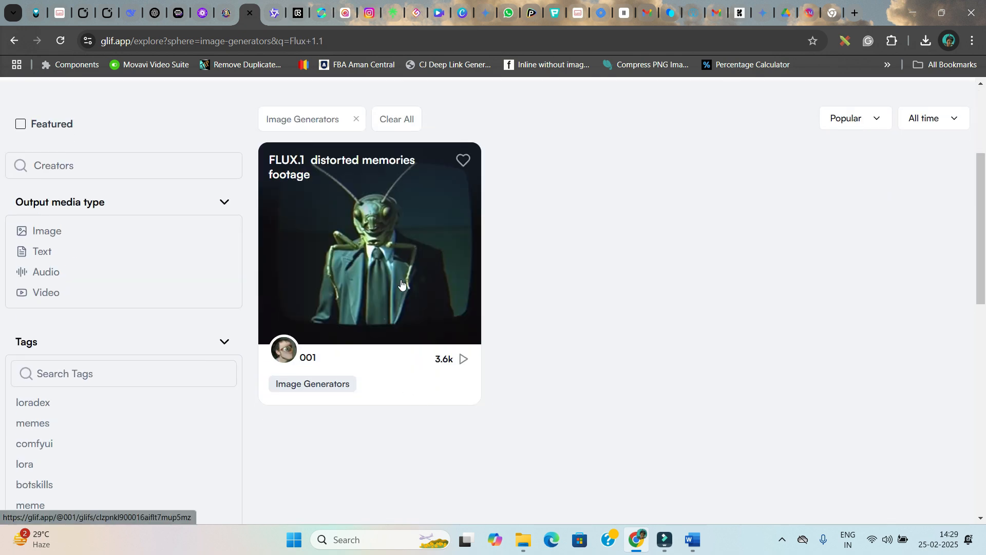
pyautogui.click(381, 288)
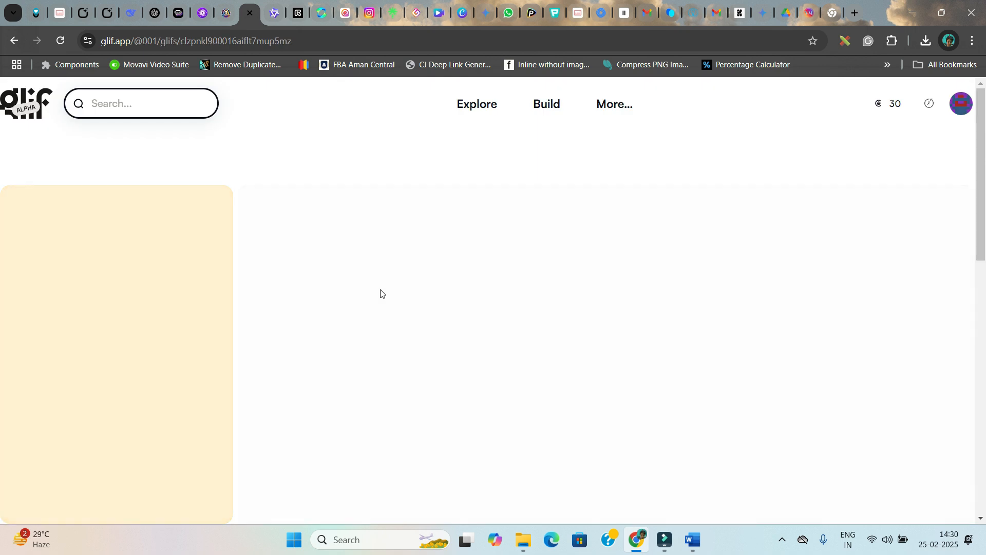
# Paste the cricket ball scene prompt into the glif's prompt field
pyautogui.click(61, 217)
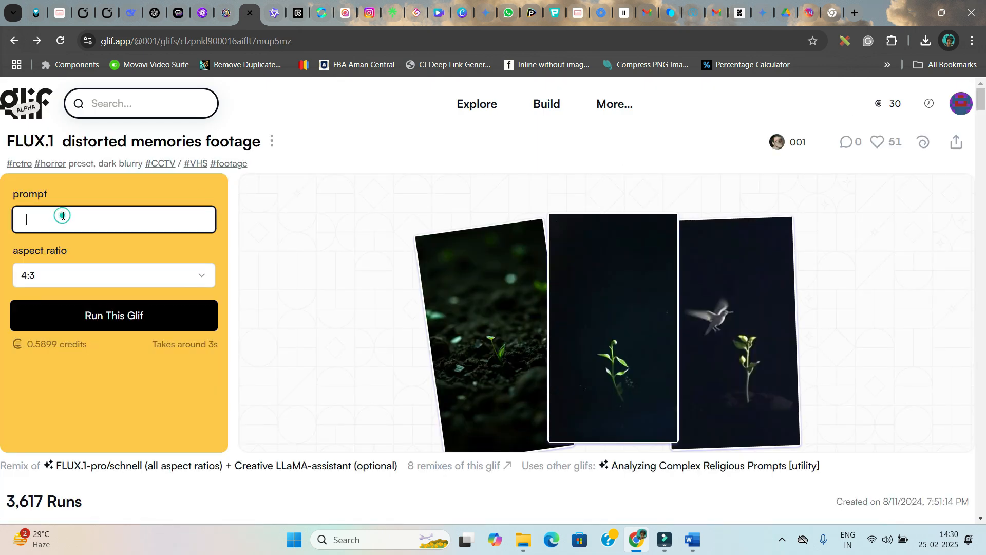
pyautogui.hotkey('ctrl', 'v')
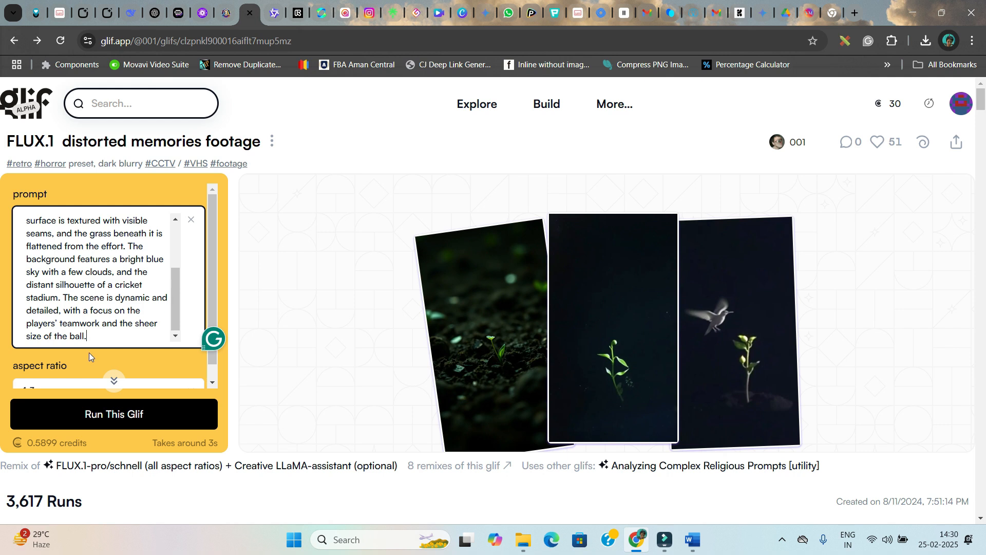
pyautogui.scroll(-1, 88, 352)
# Set the aspect ratio to 9:16 and run the glif
pyautogui.click(75, 368)
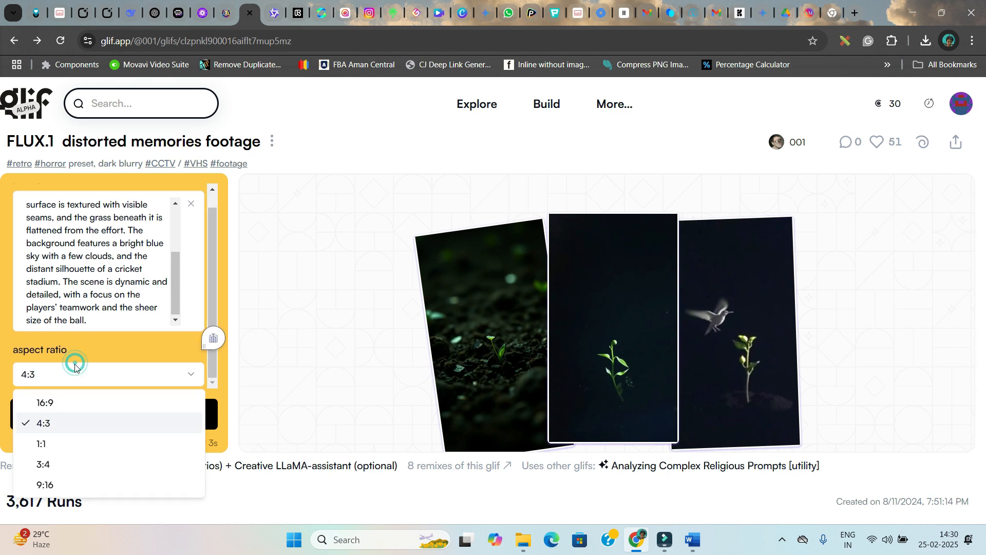
pyautogui.click(53, 486)
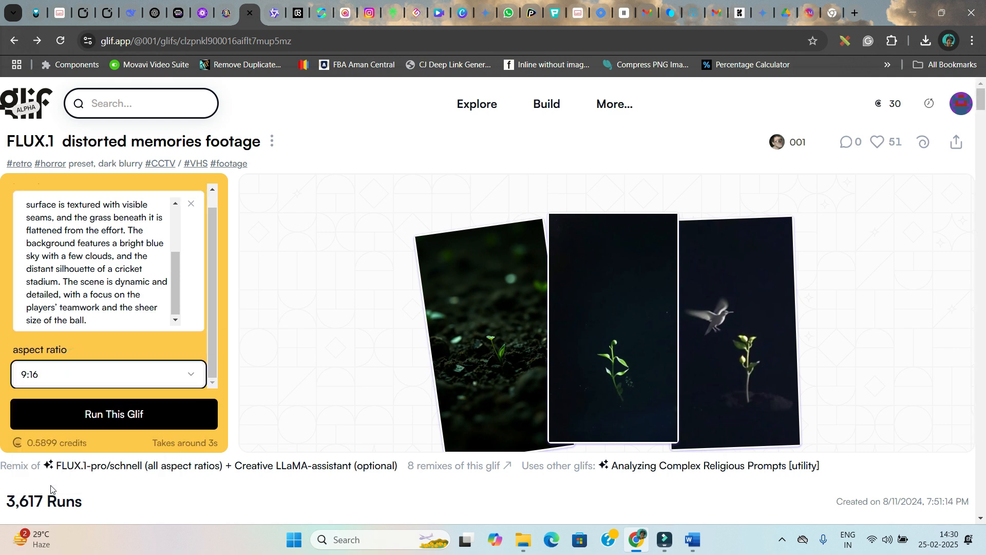
pyautogui.click(178, 419)
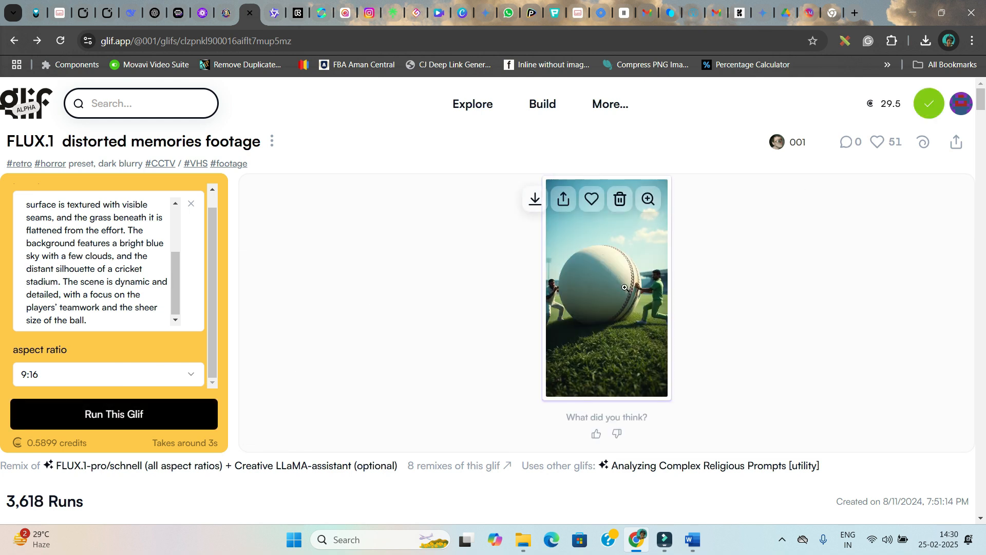
# Preview the generated image full size, close it, and scroll back to the start of the prompt
pyautogui.click(625, 288)
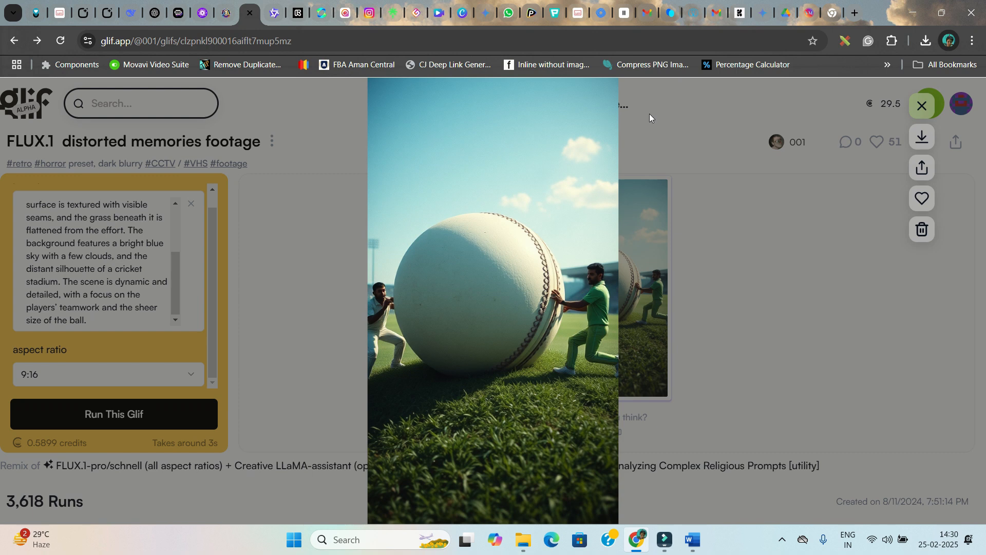
pyautogui.click(951, 106)
pyautogui.scroll(4, 61, 250)
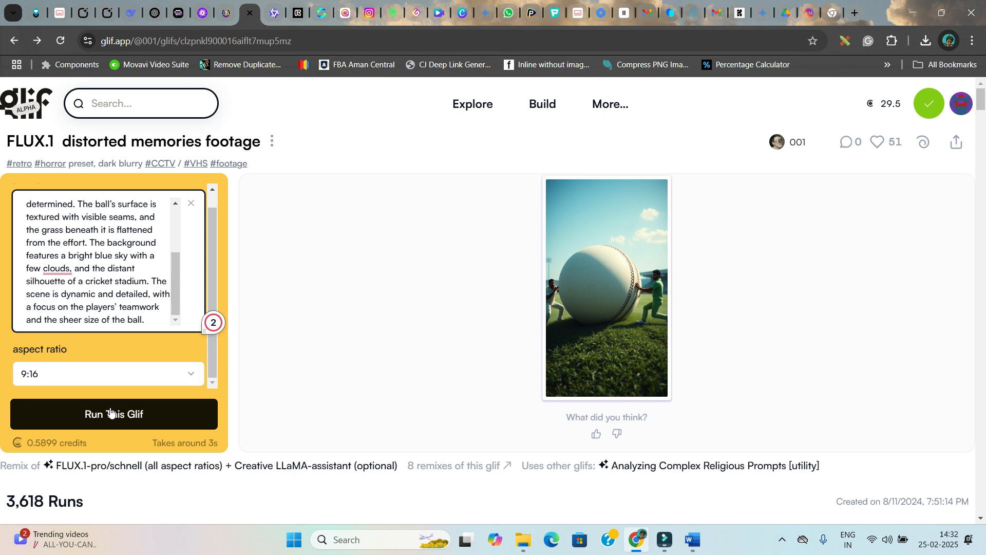
pyautogui.scroll(5, 109, 255)
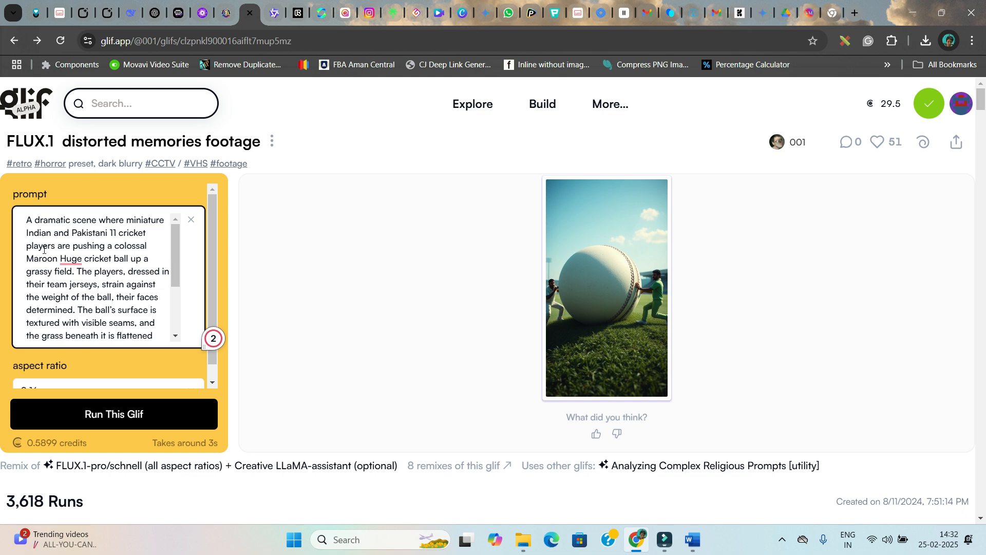
# Run the glif again with the revised prompt and preview the new image full size
pyautogui.click(102, 414)
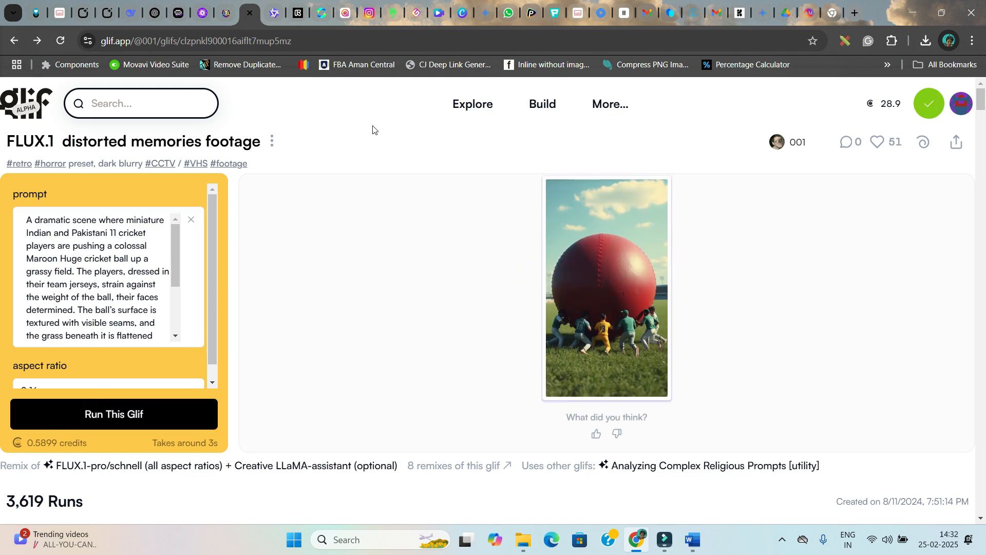
pyautogui.click(596, 318)
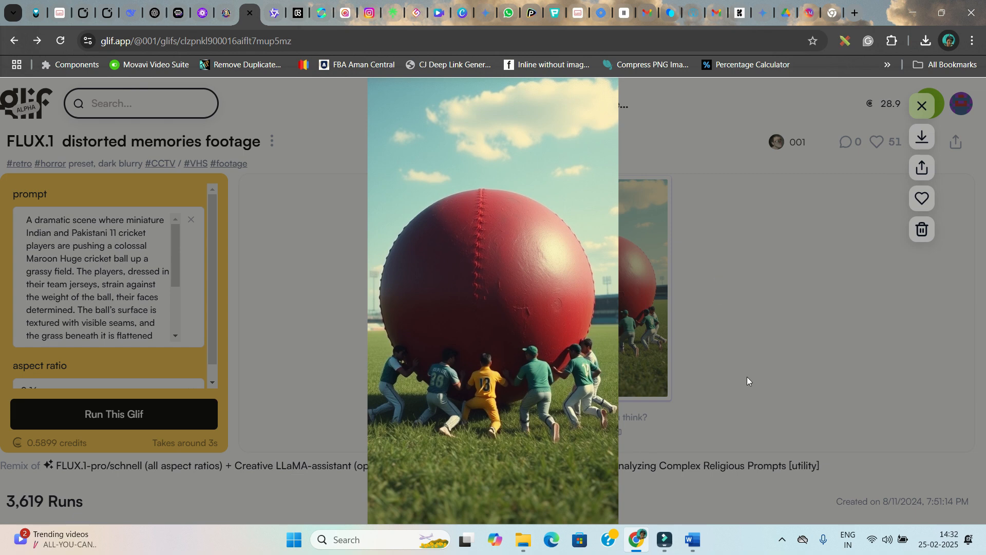
pyautogui.click(923, 106)
# Download the generated cricket ball image
pyautogui.moveTo(534, 200)
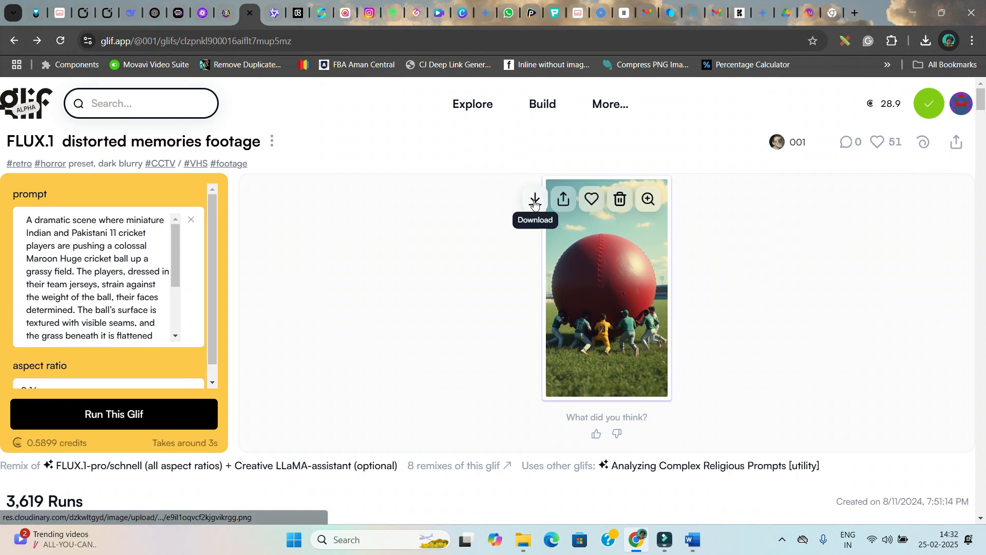
pyautogui.click(535, 201)
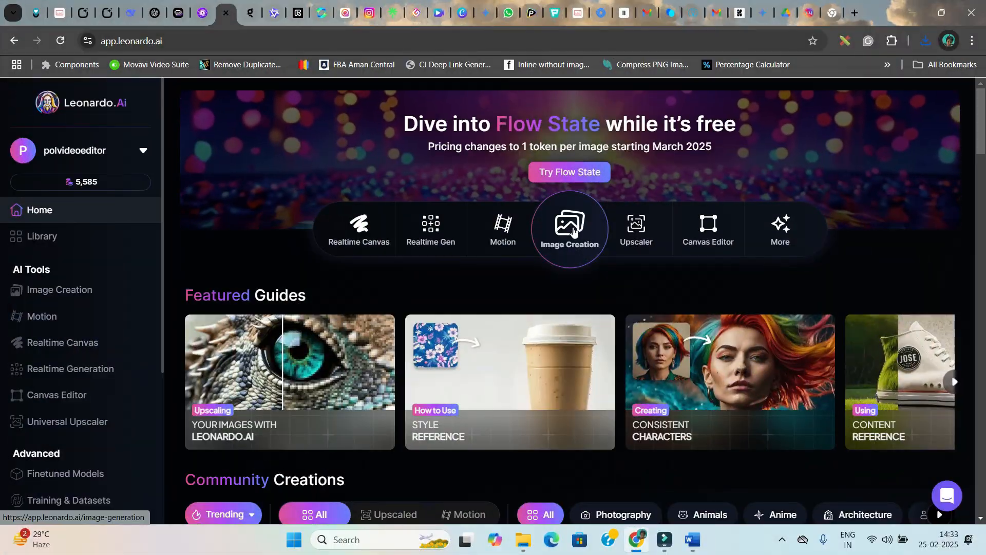
# Open Leonardo's Image Creation, remove the character reference image and select the existing prompt text
pyautogui.click(573, 230)
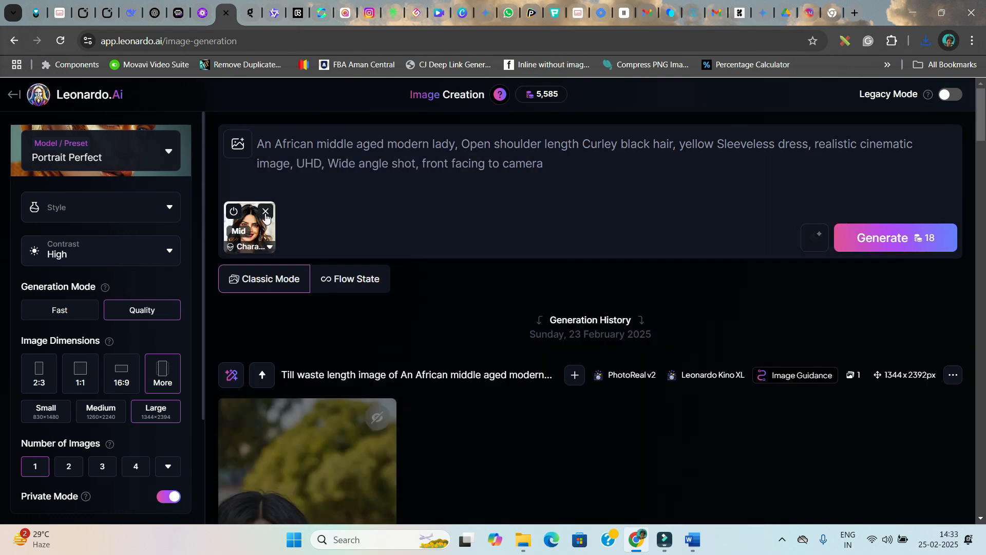
pyautogui.click(265, 213)
pyautogui.moveTo(552, 167); pyautogui.dragTo(252, 149)
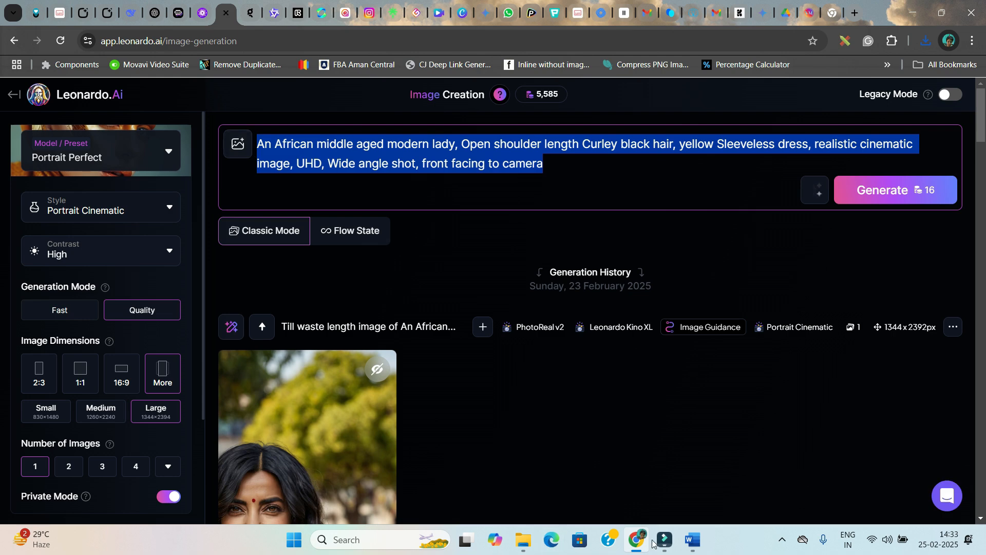
# Select prompt 4, the glossy red lips scene, in the MINIATURE WORKERS PROMPT document and return to the browser
pyautogui.click(693, 540)
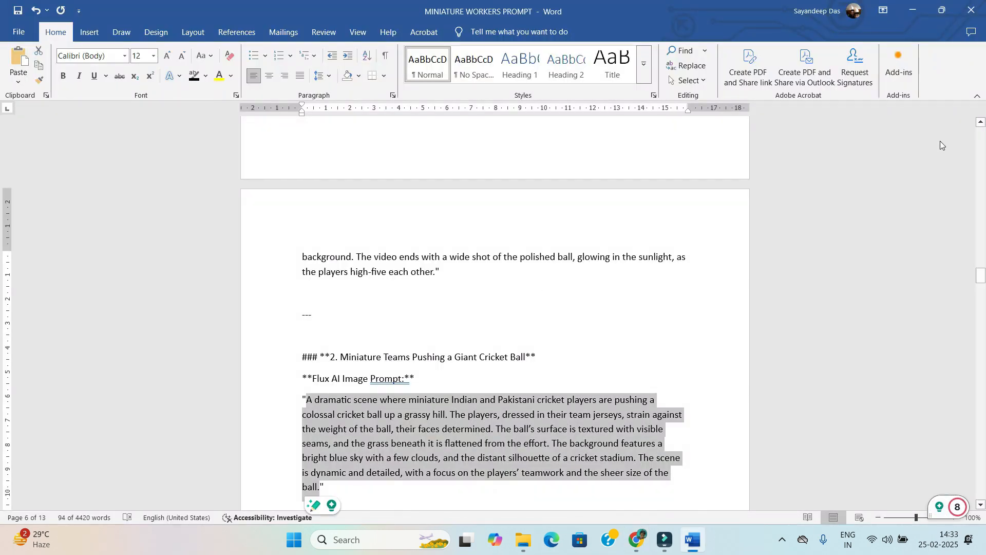
pyautogui.scroll(15, 535, 330)
pyautogui.scroll(-4, 535, 329)
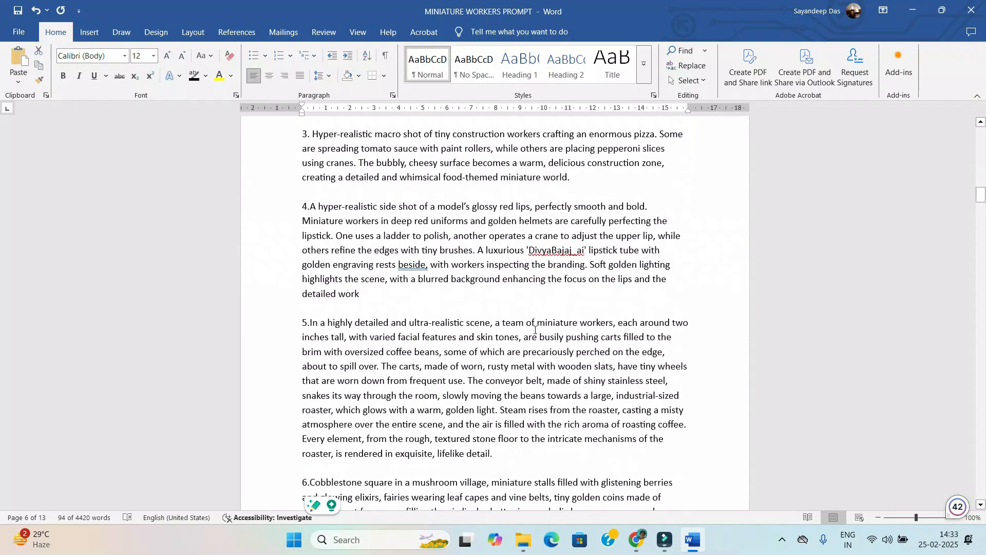
pyautogui.moveTo(313, 206); pyautogui.dragTo(361, 293)
pyautogui.hotkey('ctrl', 'c')
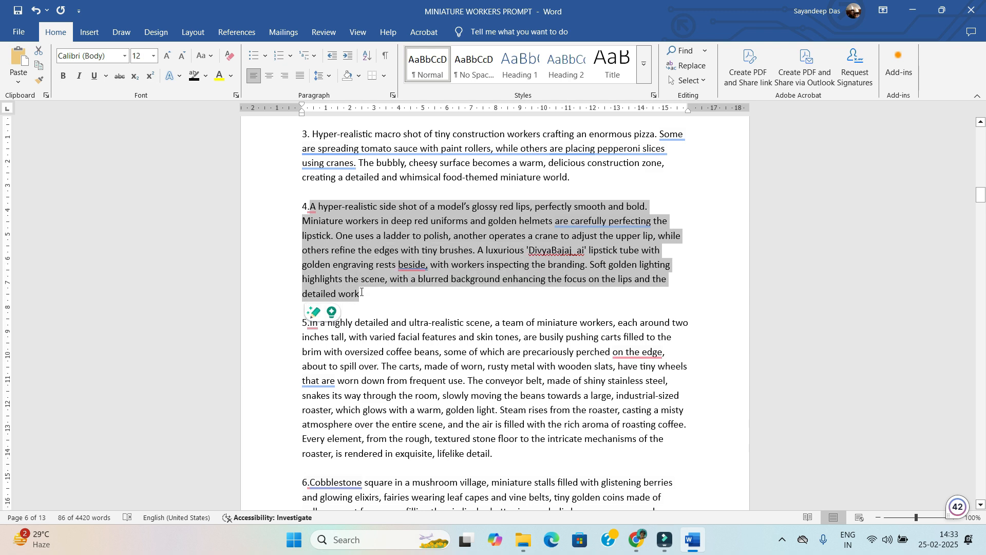
pyautogui.hotkey('alt', 'Tab')
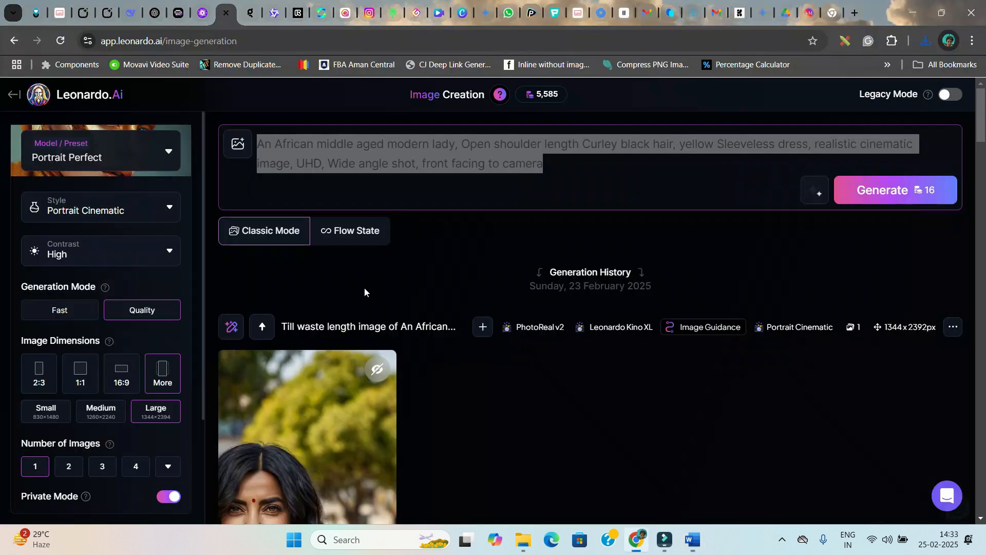
# Paste the glossy red lips prompt into the prompt box and replace the brand name 'DivyaBajaj_ai' with 'VAGPE MEDIA'
pyautogui.hotkey('ctrl', 'v')
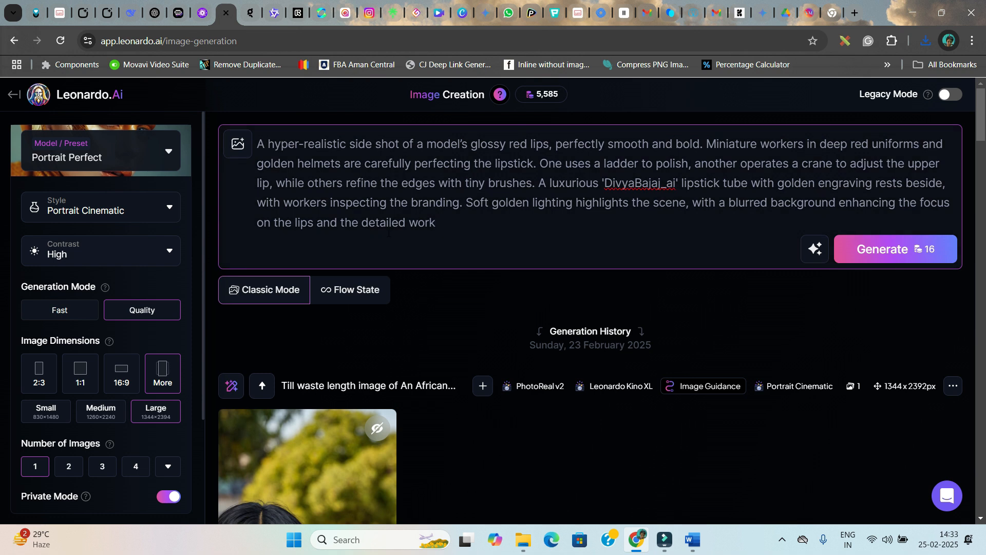
pyautogui.moveTo(604, 184); pyautogui.dragTo(675, 184)
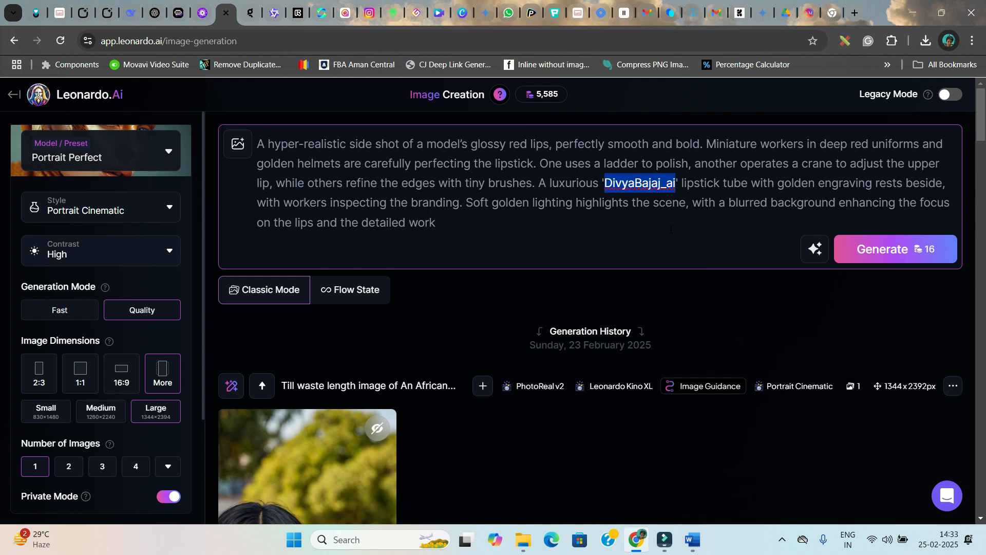
pyautogui.write('VAGPE MEDIA')
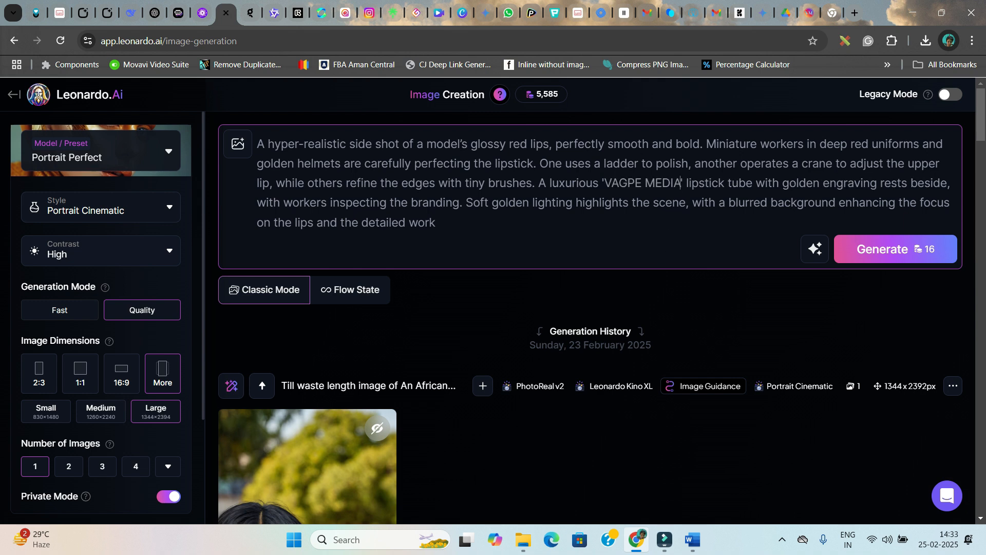
pyautogui.moveTo(604, 184); pyautogui.dragTo(681, 183)
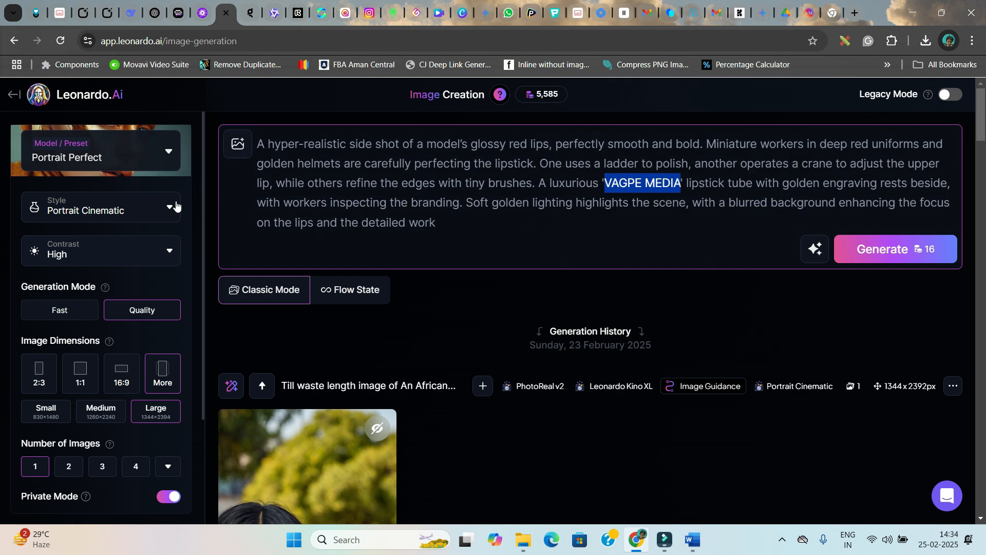
# Switch the model preset to Phoenix 1.0
pyautogui.click(93, 154)
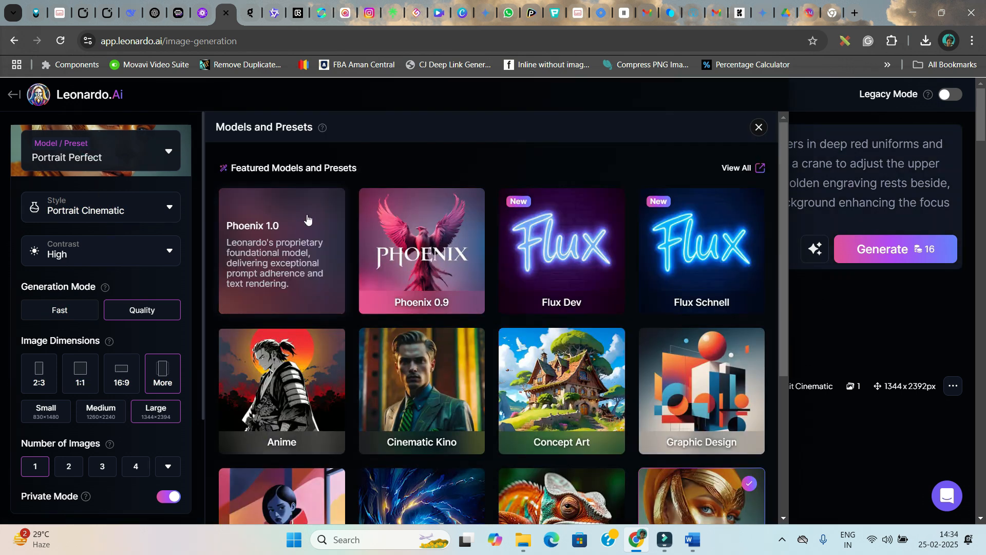
pyautogui.click(289, 239)
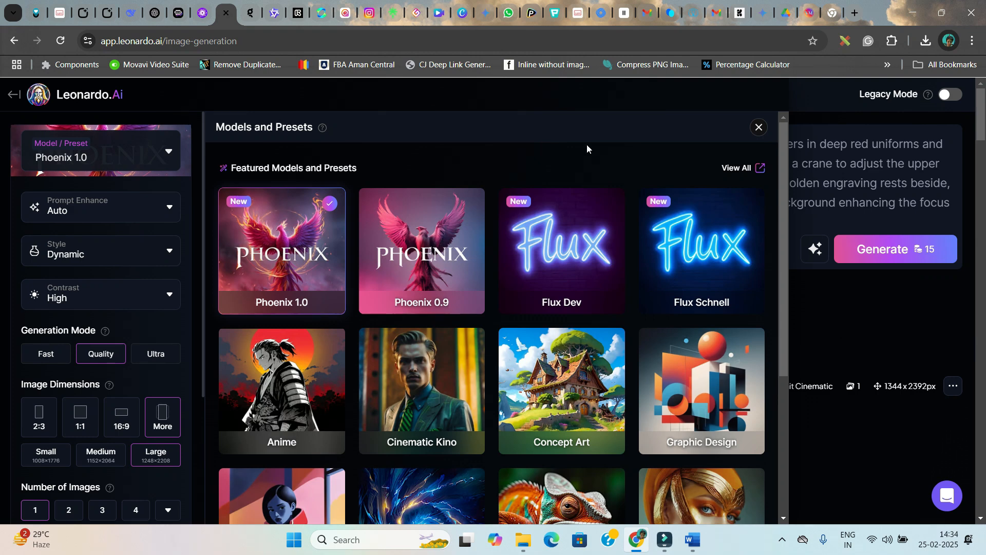
pyautogui.click(759, 129)
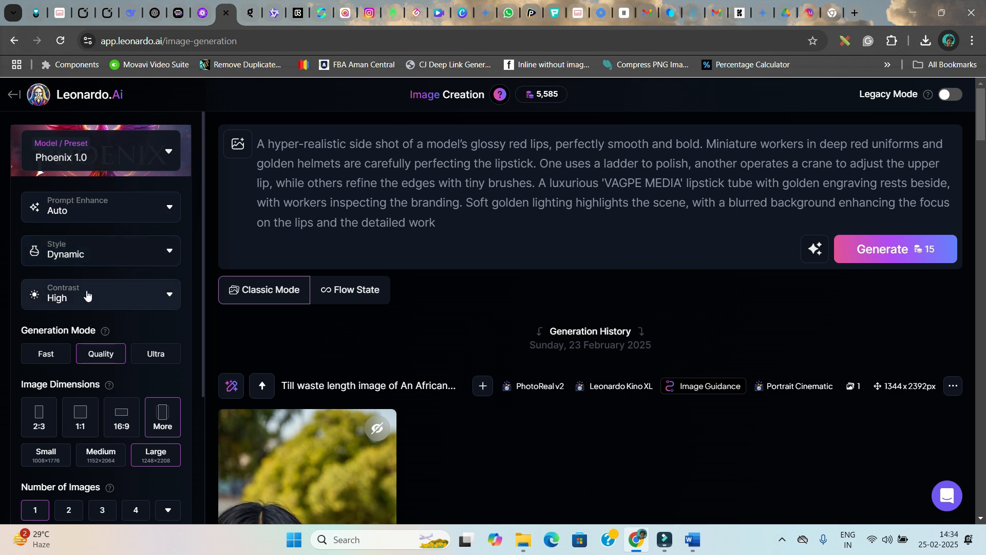
# Set the generation mode to Ultra
pyautogui.scroll(-3, 81, 298)
pyautogui.click(156, 227)
pyautogui.click(157, 231)
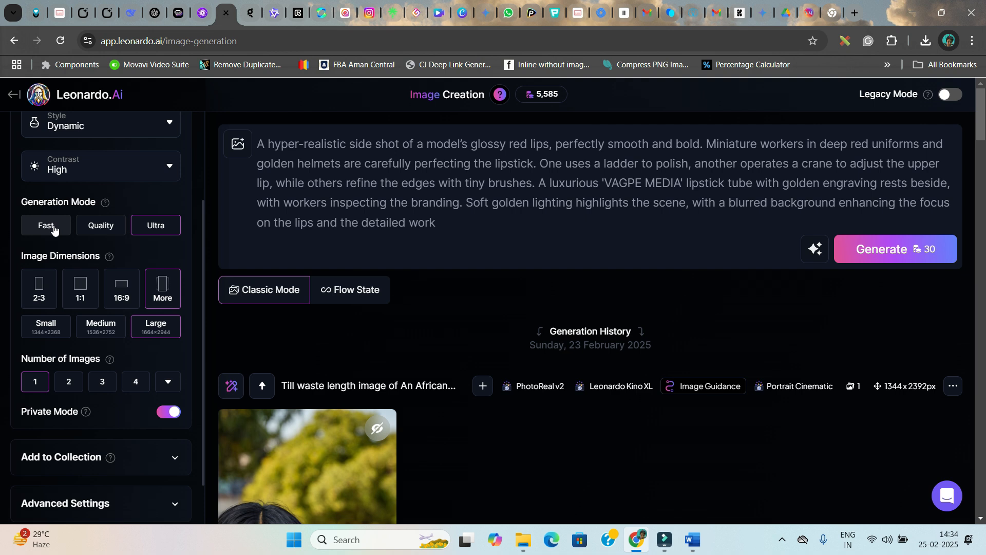
# Set the image dimensions to the TikTok (9:16) aspect ratio
pyautogui.click(162, 293)
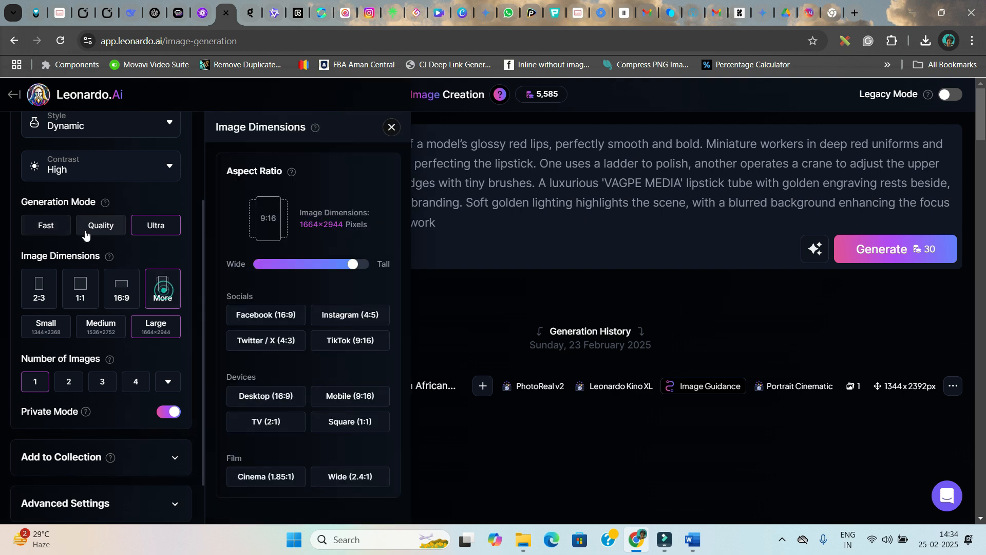
pyautogui.click(333, 341)
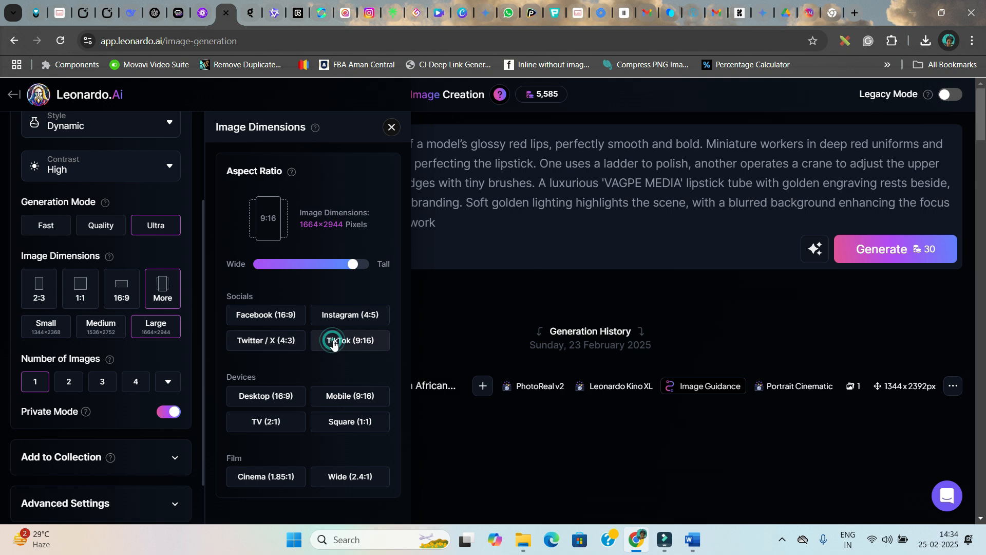
pyautogui.click(352, 345)
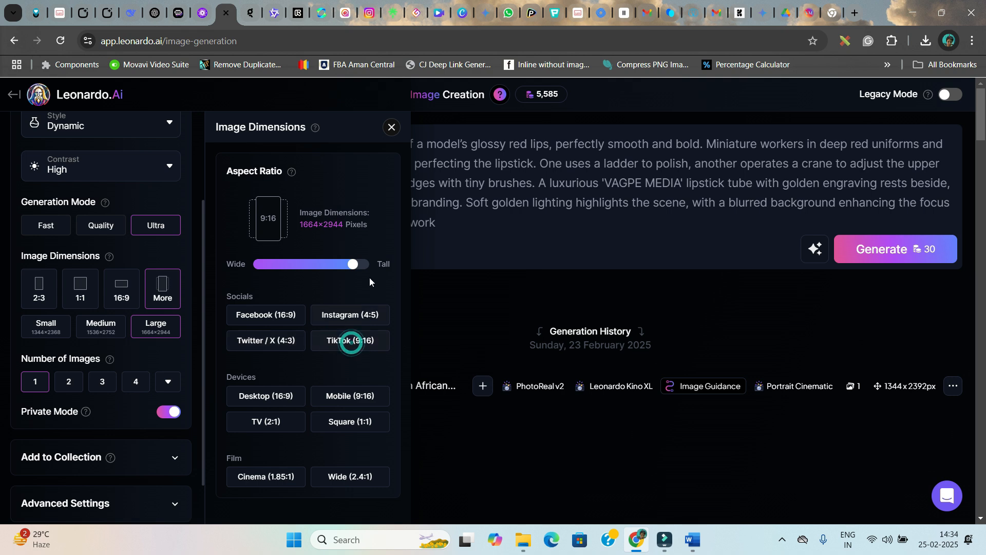
pyautogui.click(391, 128)
# Set the number of images to 2 and generate the lipstick images
pyautogui.scroll(-1, 69, 319)
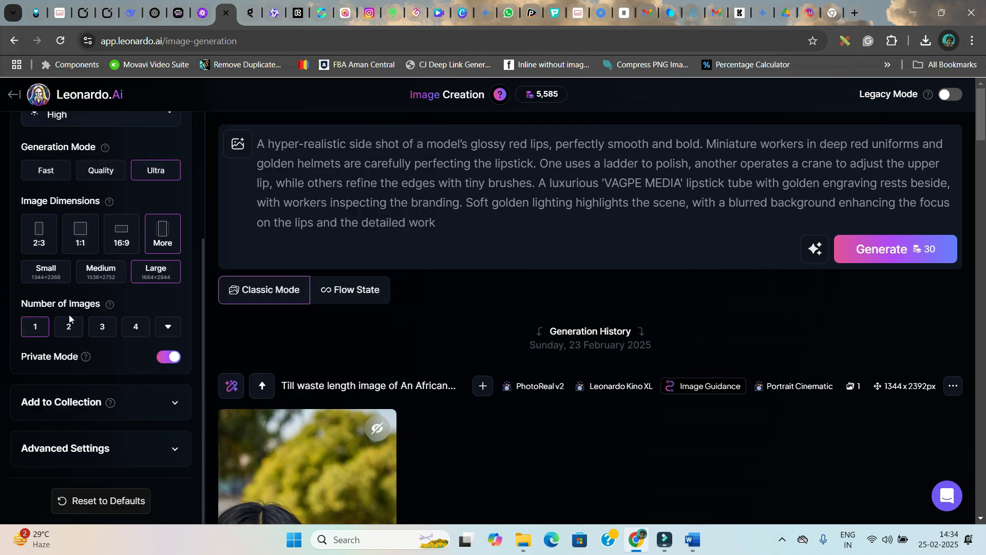
pyautogui.click(142, 328)
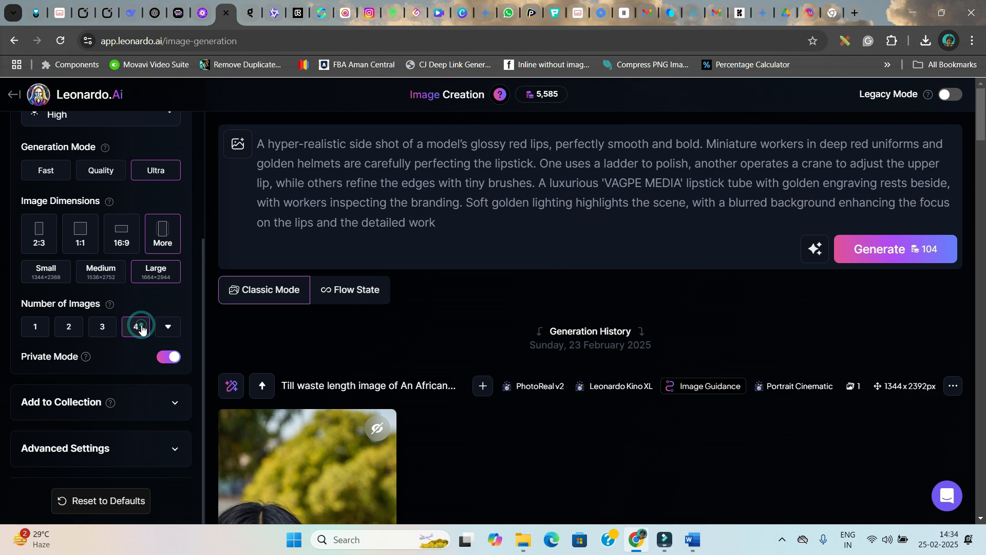
pyautogui.click(68, 332)
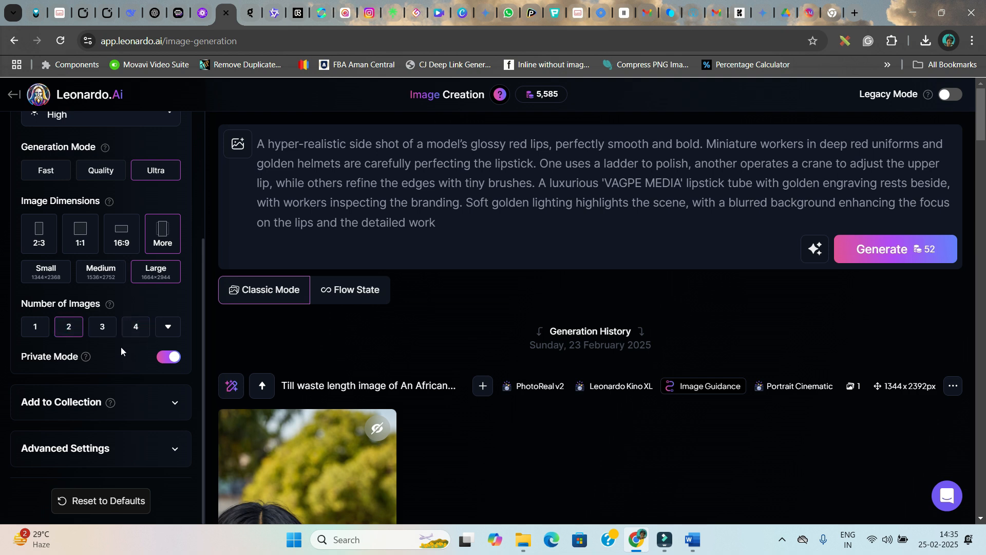
pyautogui.scroll(-5, 90, 400)
pyautogui.scroll(4, 37, 371)
pyautogui.scroll(5, 588, 207)
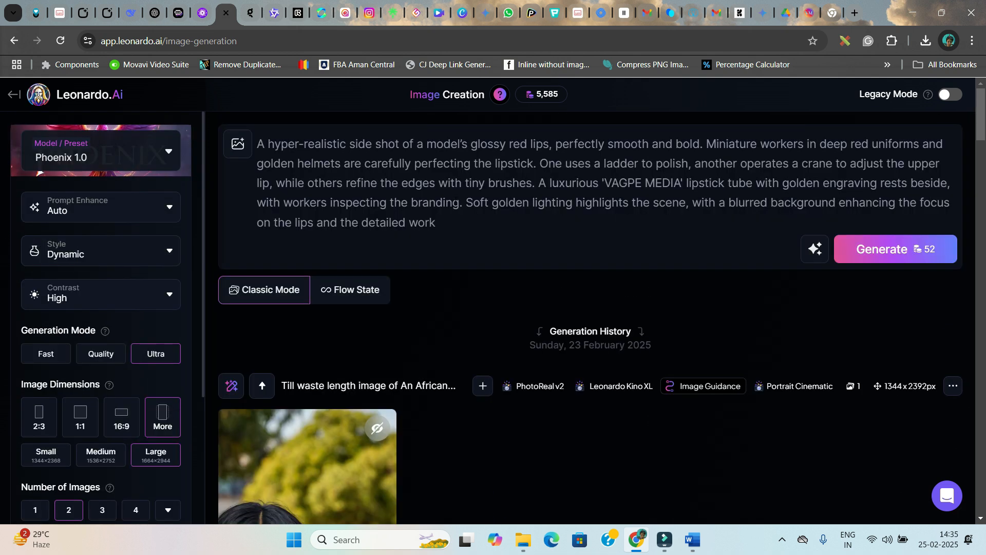
pyautogui.click(906, 258)
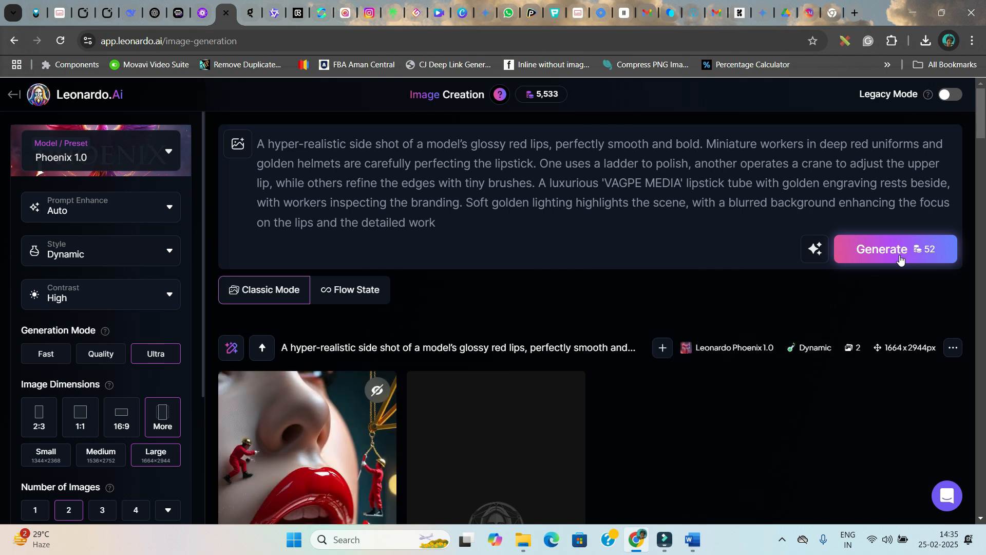
# Preview both generated lipstick images full size
pyautogui.scroll(-2, 545, 452)
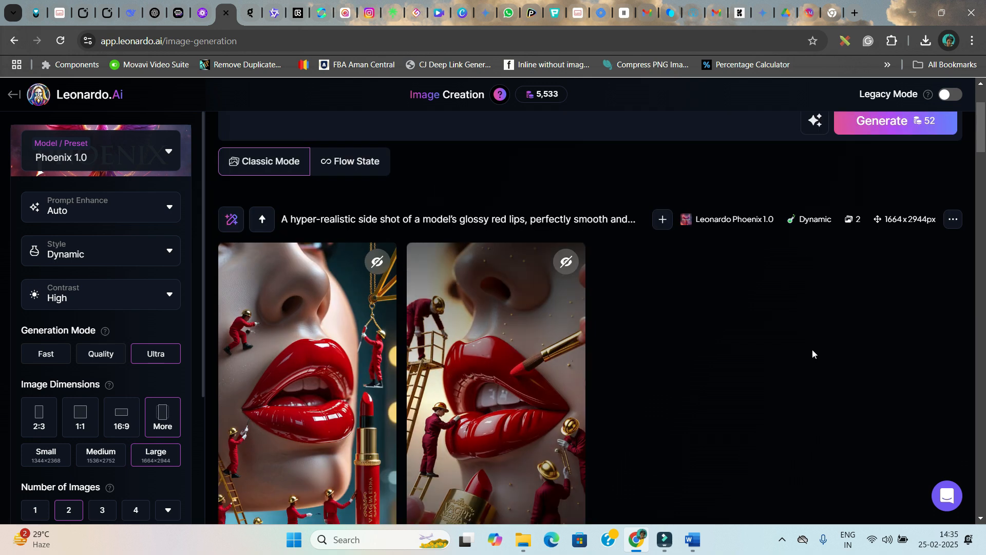
pyautogui.scroll(-2, 813, 353)
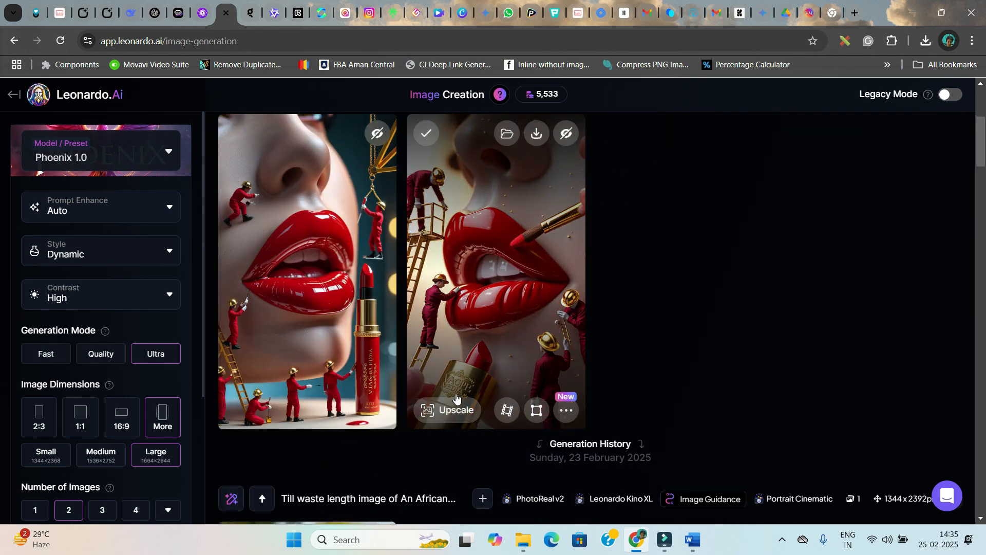
pyautogui.click(452, 377)
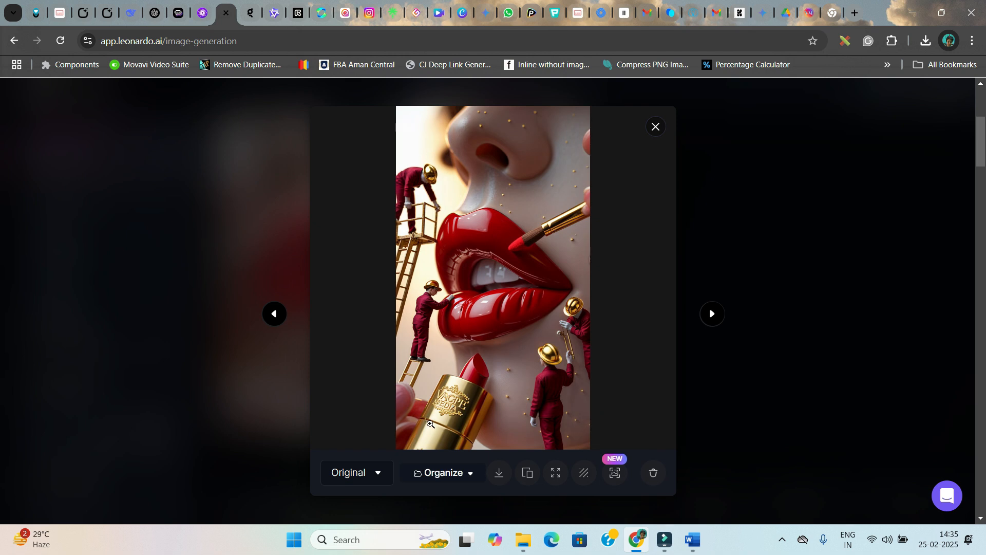
pyautogui.click(445, 415)
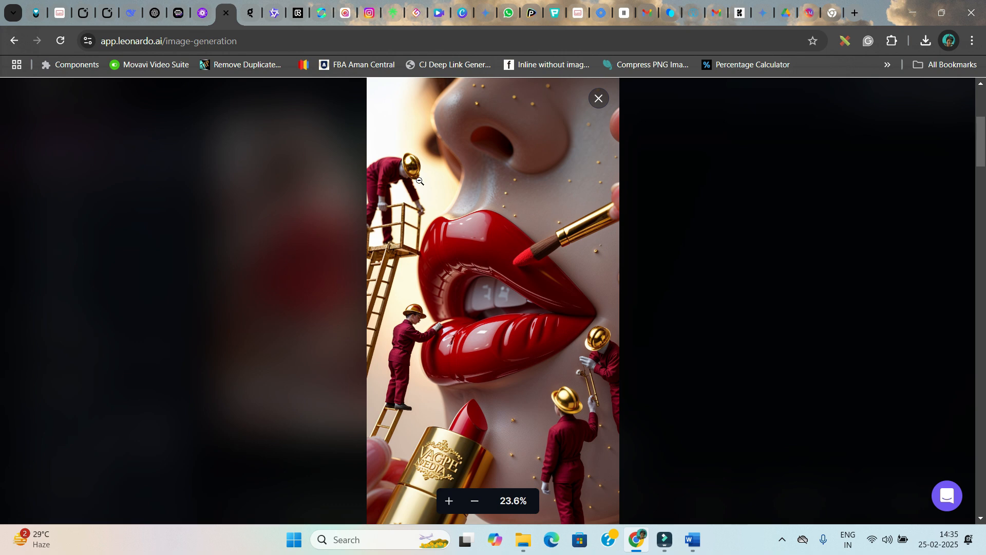
pyautogui.click(599, 99)
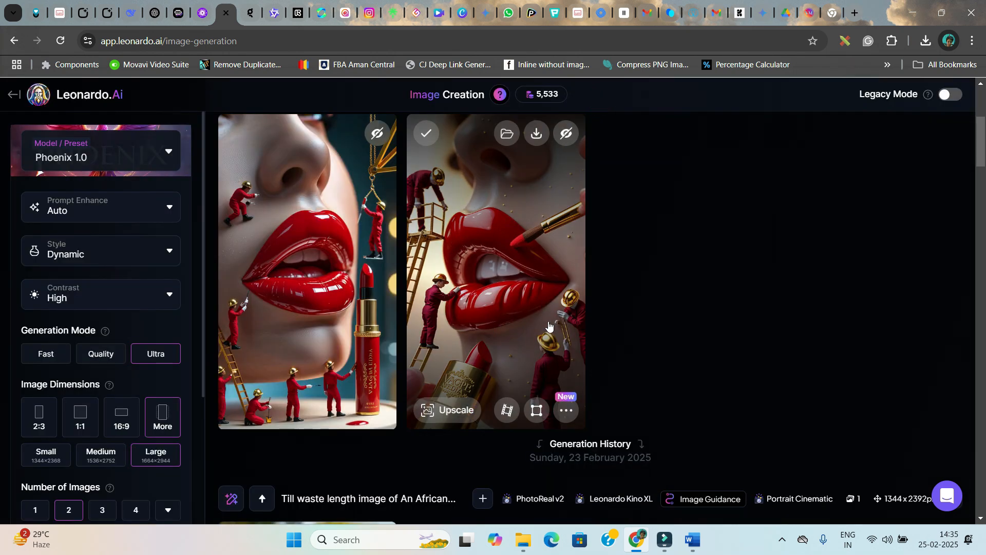
pyautogui.click(375, 384)
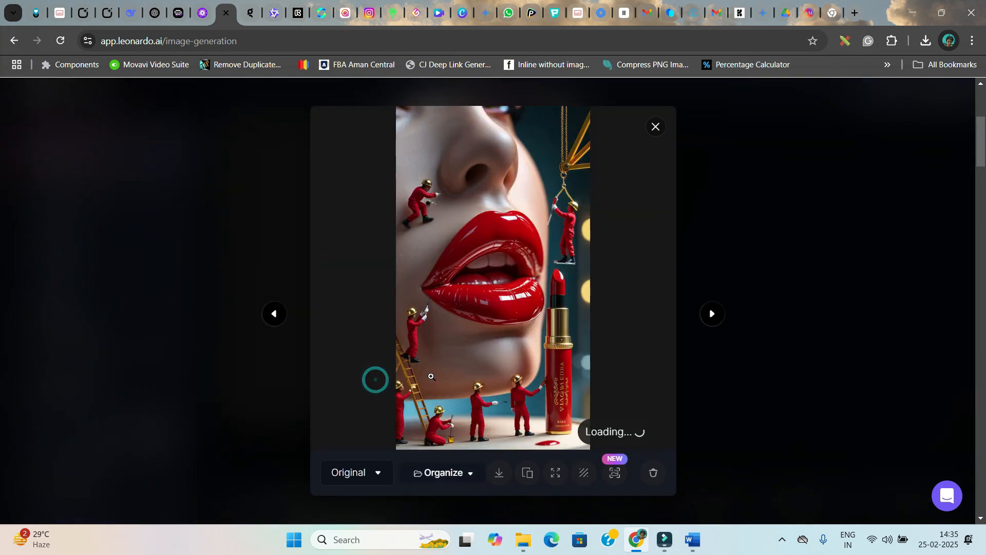
pyautogui.click(560, 425)
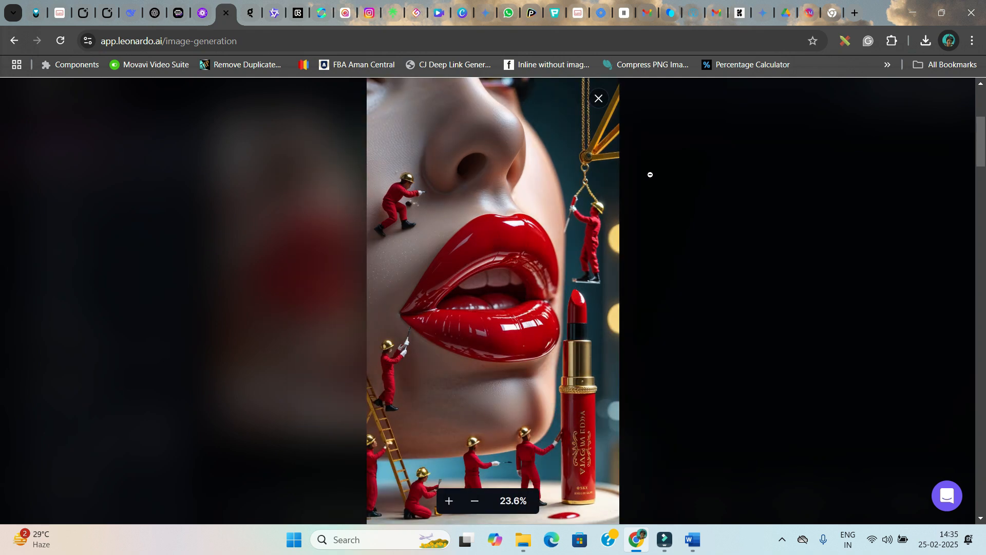
pyautogui.click(599, 99)
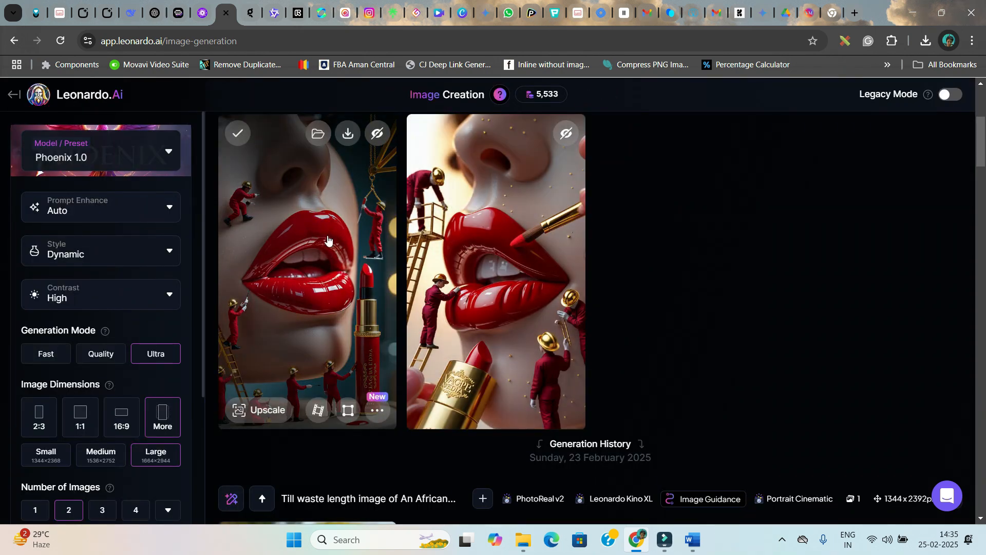
# Download the first generated lipstick image
pyautogui.click(348, 133)
pyautogui.scroll(3, 447, 180)
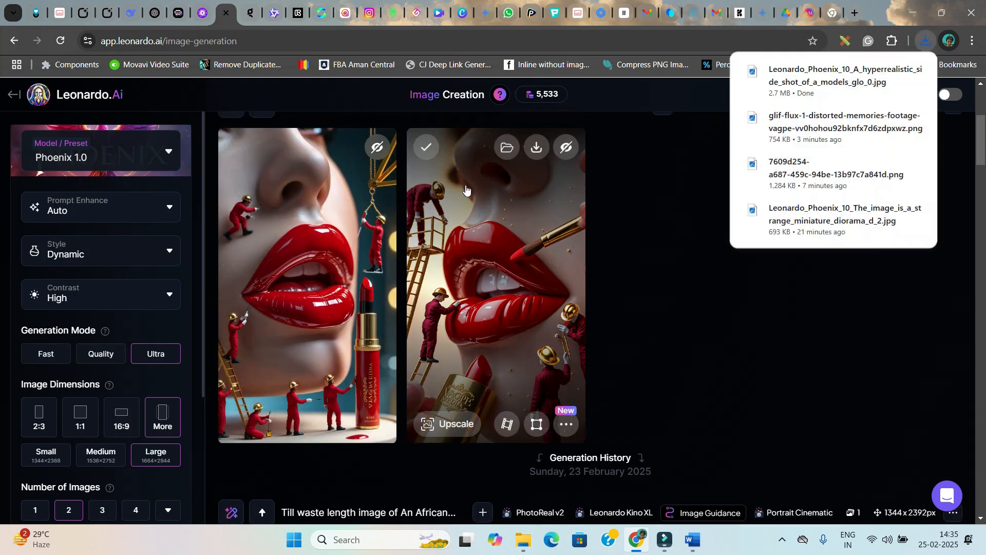
pyautogui.click(537, 261)
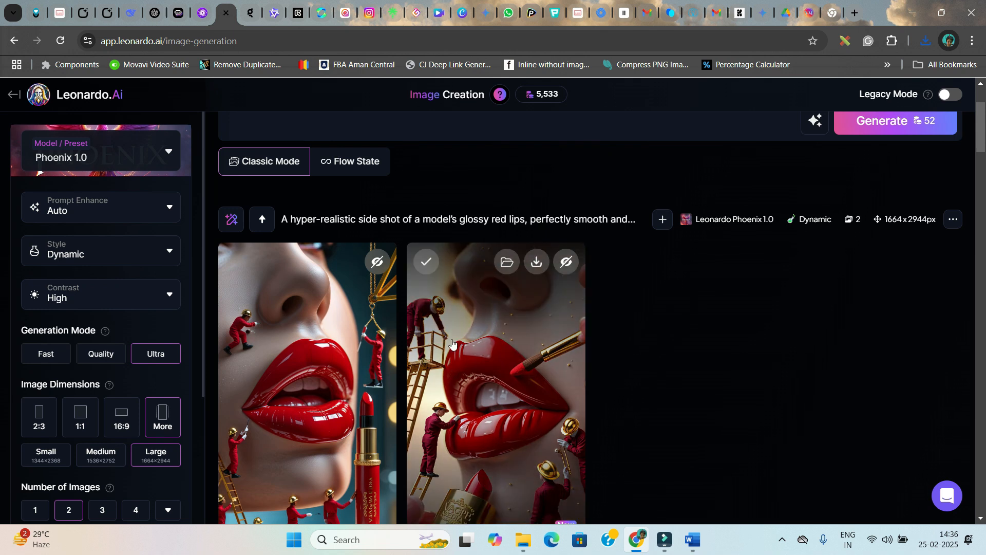
# Switch to the PicLumen tab and preview the earlier lipstick image
pyautogui.click(203, 13)
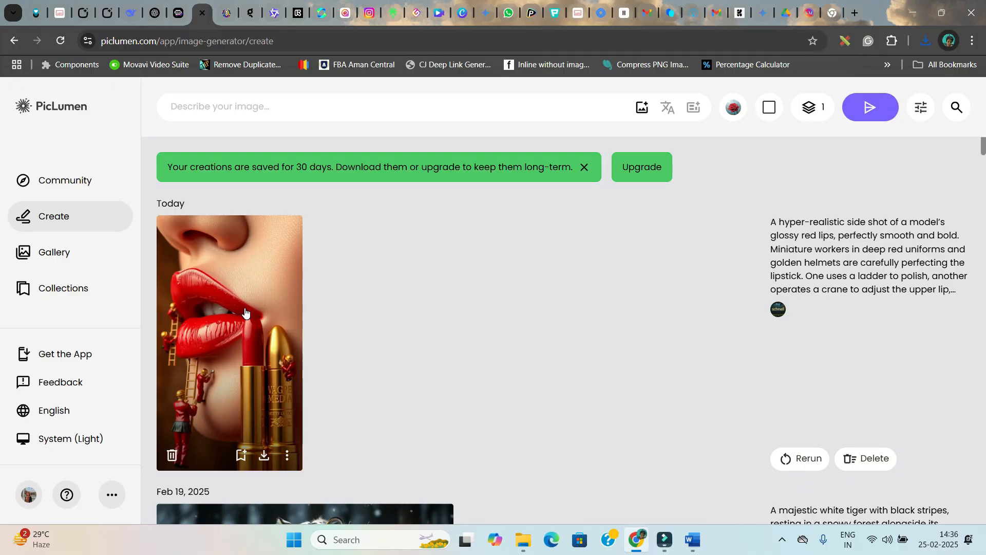
pyautogui.click(245, 313)
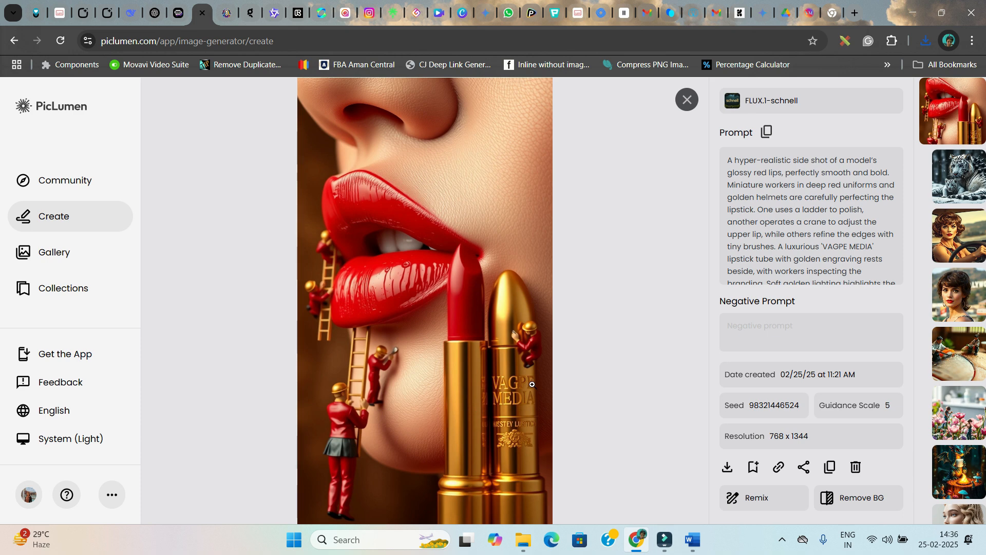
pyautogui.press('Escape')
# Paste the miniature coffee factory prompt into PicLumen's image description box
pyautogui.click(237, 105)
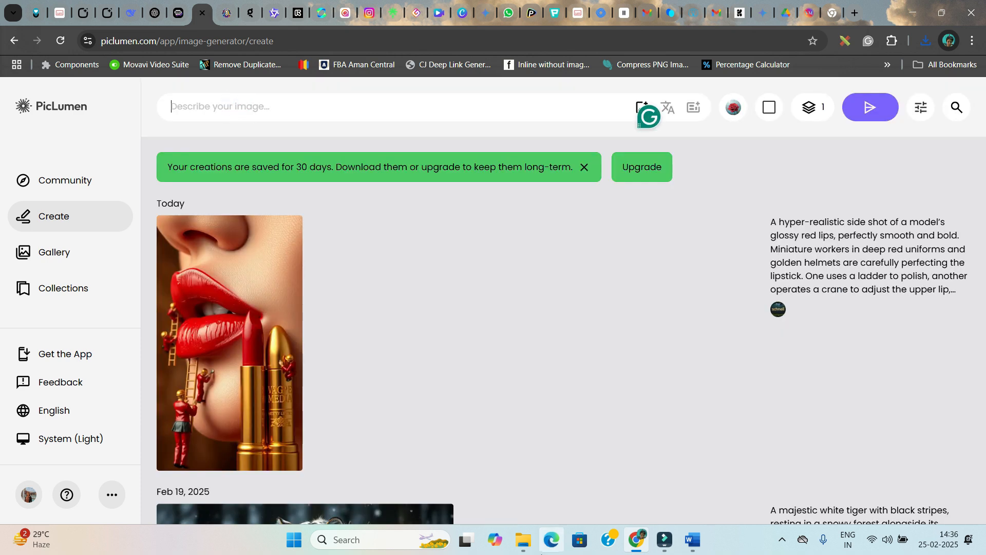
pyautogui.click(684, 546)
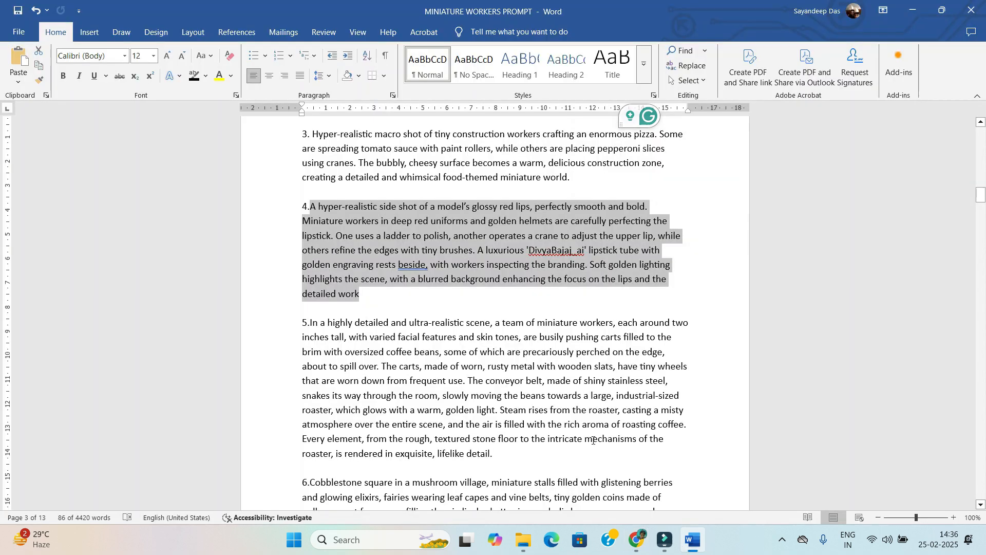
pyautogui.hotkey('alt', 'Tab')
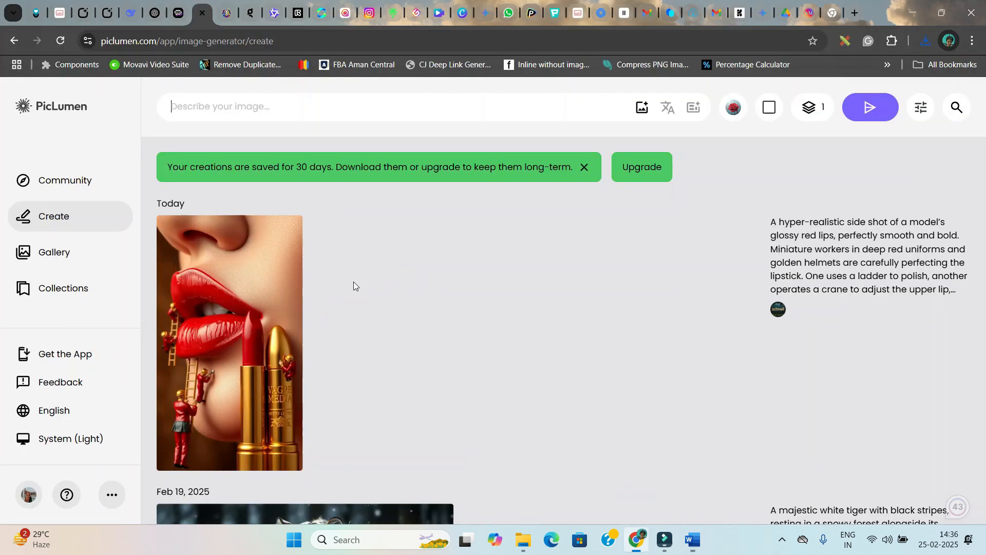
pyautogui.click(287, 110)
pyautogui.write('A miniature coffee factory where tiny baristas are brewing espresso, workers carrying coffee beans in tiny carts, a giant coffee cup being filled by a crane, steam rising like factory smoke, conveyor belts transporting sugar cubes, ultra-detailed, warm lighting, hyper-realistic textures')
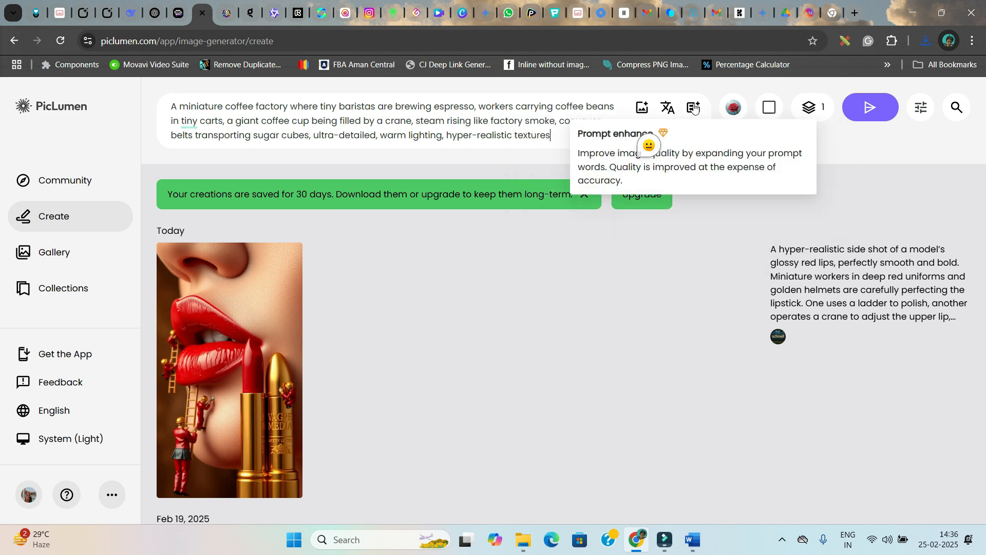
# Select the FLUX.1-schnell model and the 9:16 portrait aspect ratio
pyautogui.click(733, 107)
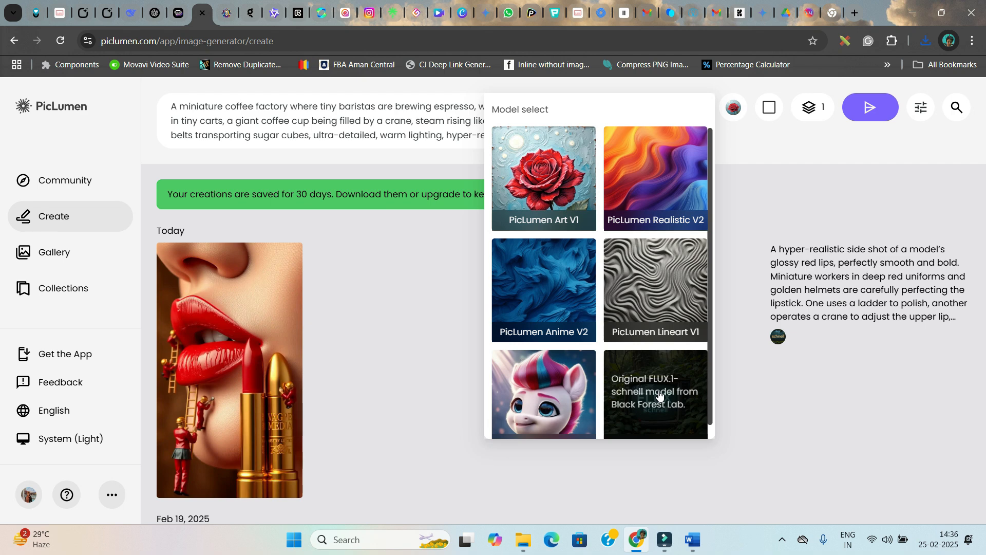
pyautogui.click(658, 390)
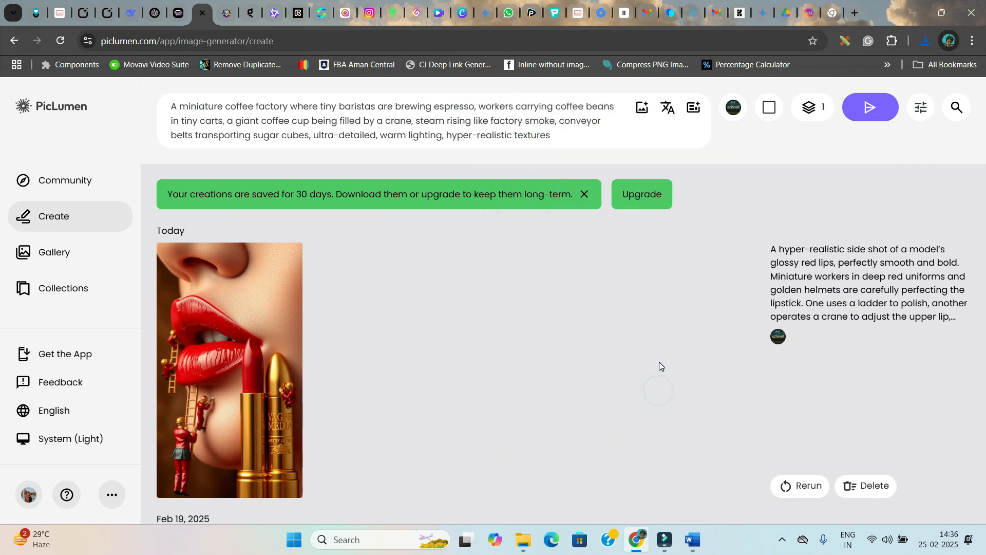
pyautogui.click(769, 107)
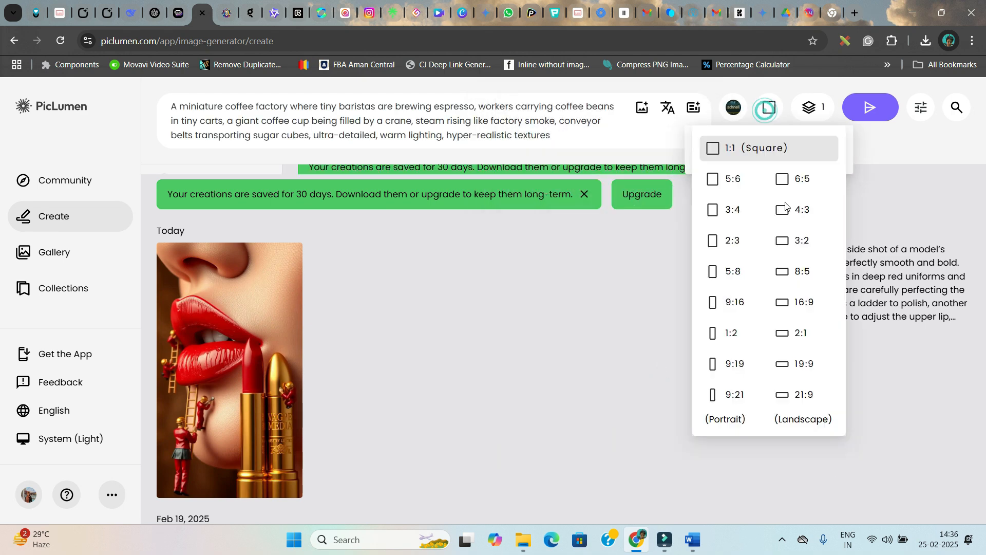
pyautogui.click(733, 311)
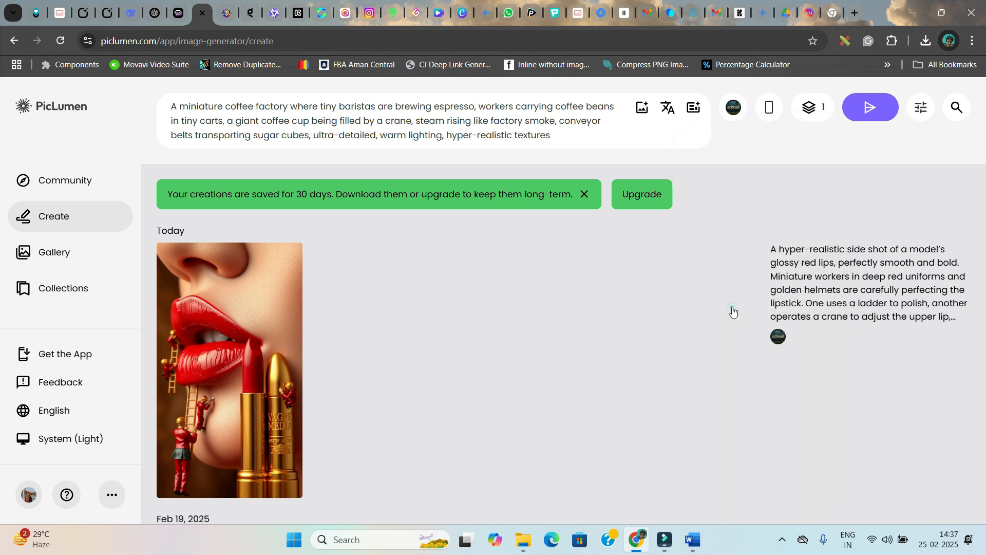
# Generate the miniature coffee factory image in PicLumen with the chosen image count
pyautogui.click(812, 107)
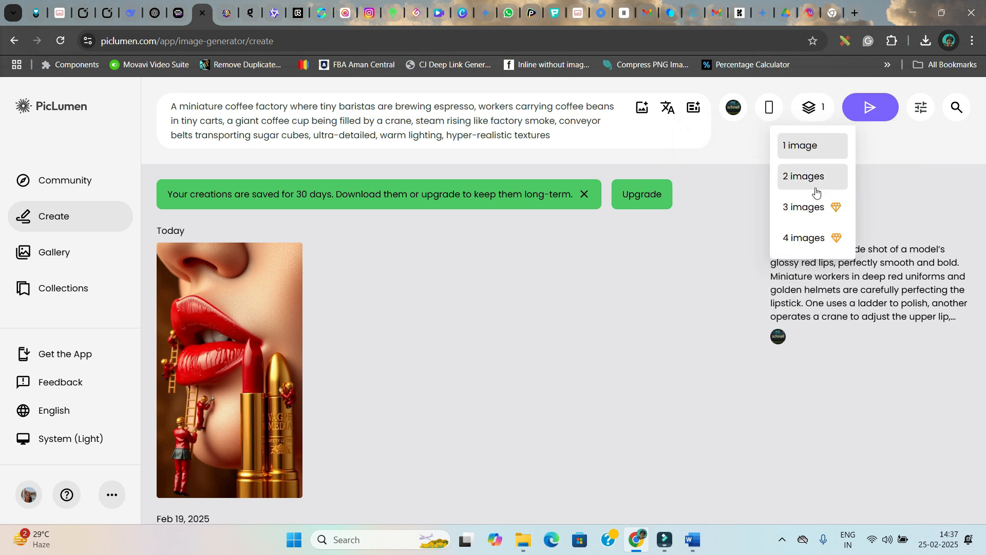
pyautogui.click(893, 183)
pyautogui.click(874, 106)
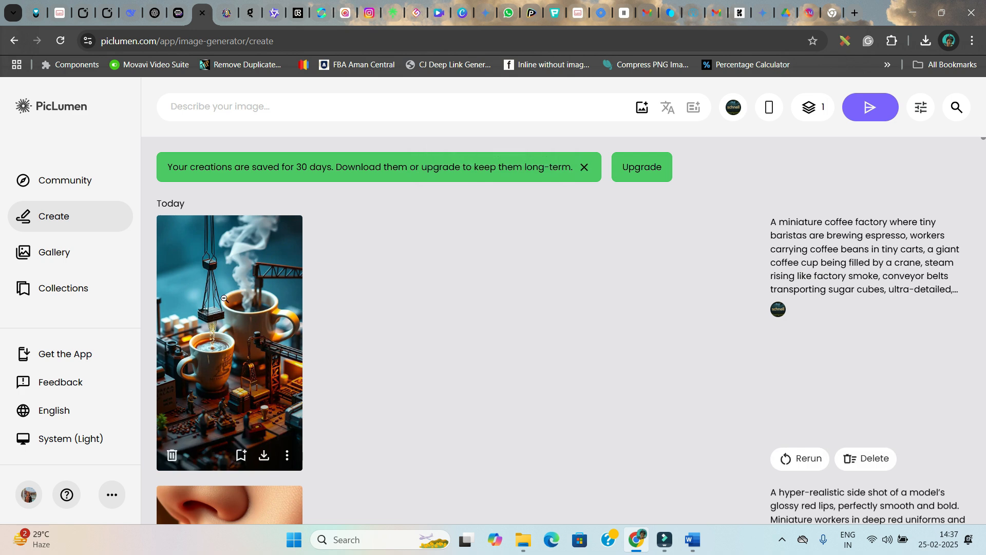
# Open the generated coffee factory image and download it
pyautogui.click(224, 298)
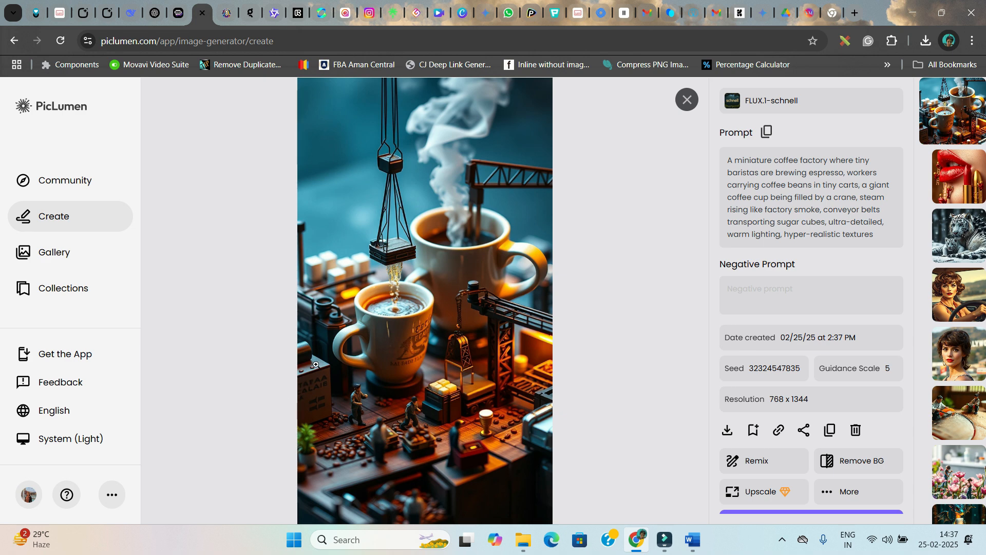
pyautogui.click(729, 431)
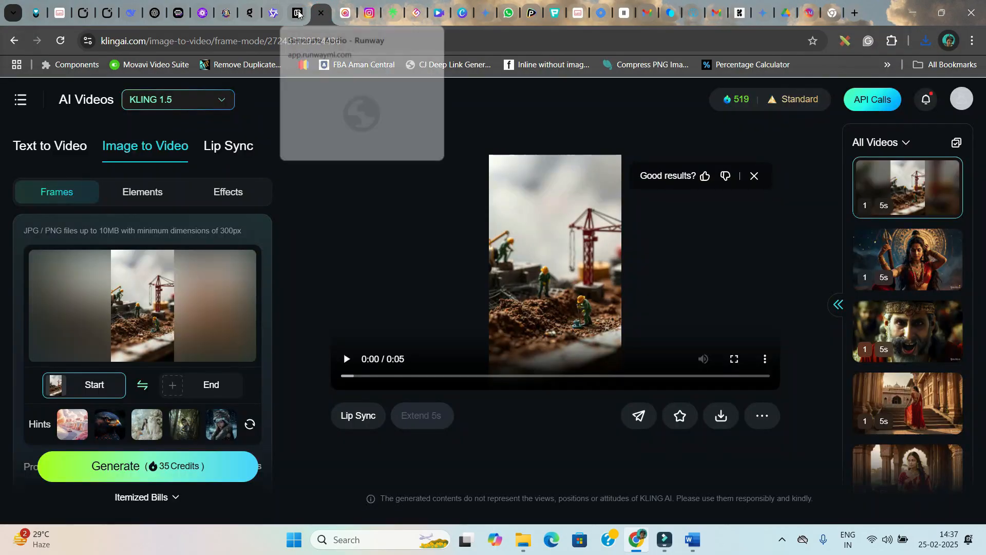
# Switch to the Hailuo AI tab and open its video creation page
pyautogui.click(298, 13)
pyautogui.click(343, 16)
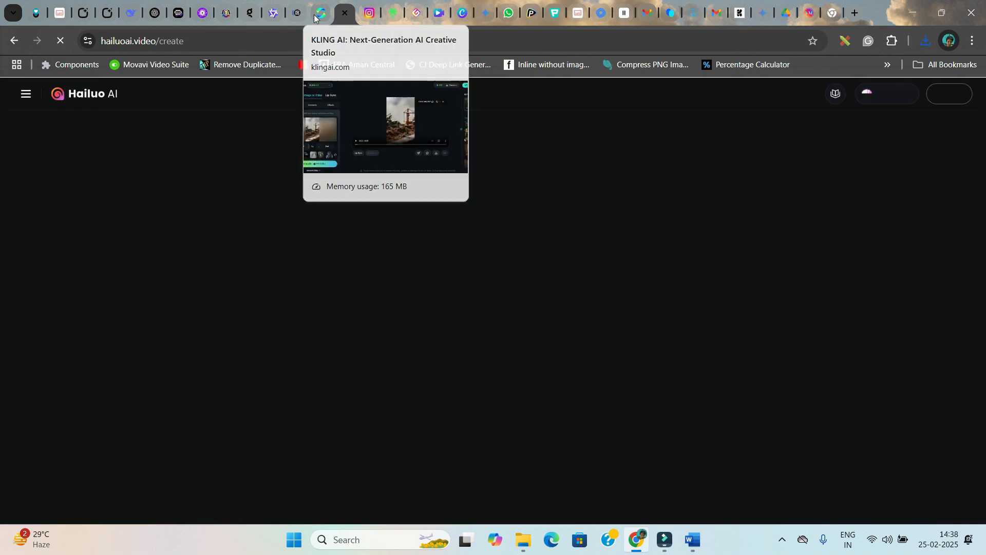
pyautogui.click(321, 14)
pyautogui.click(297, 13)
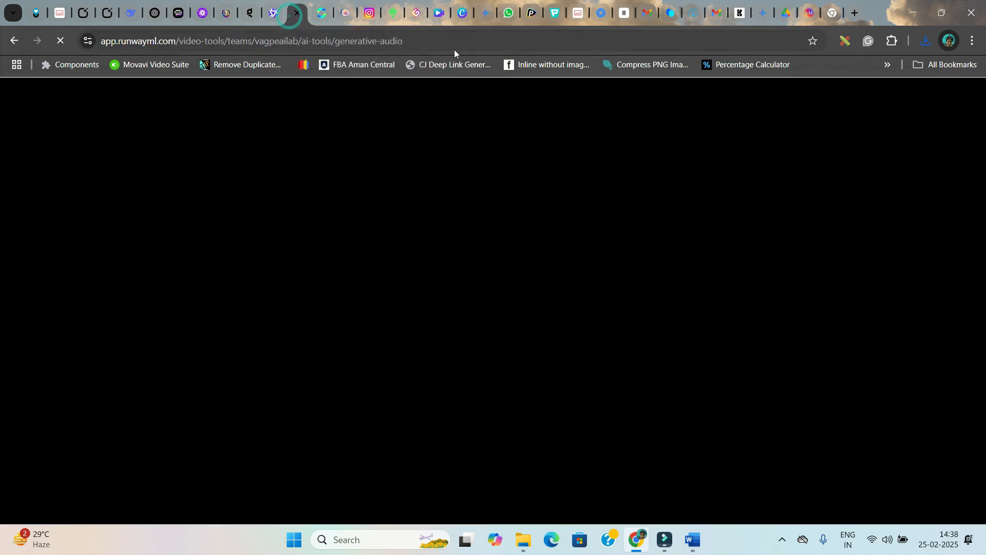
pyautogui.click(345, 14)
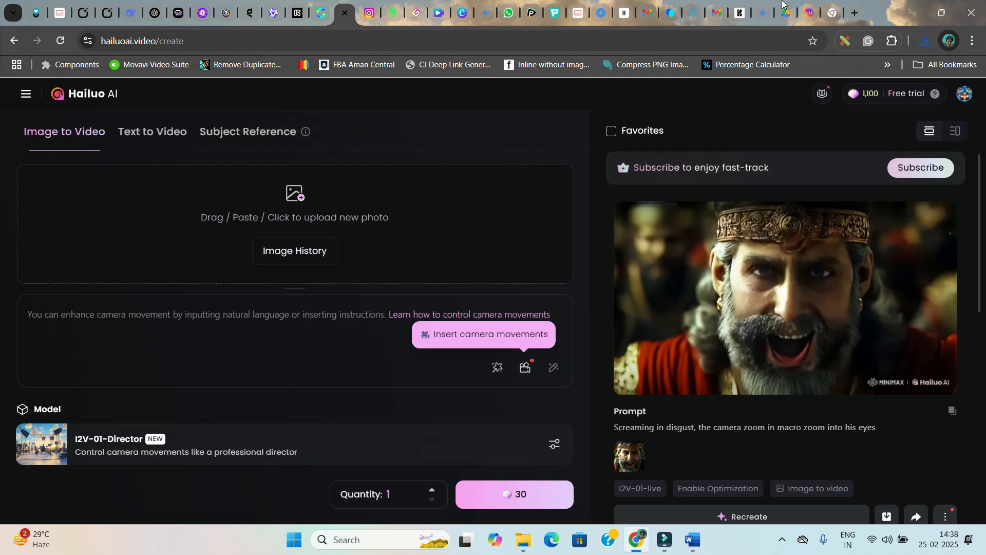
pyautogui.click(89, 93)
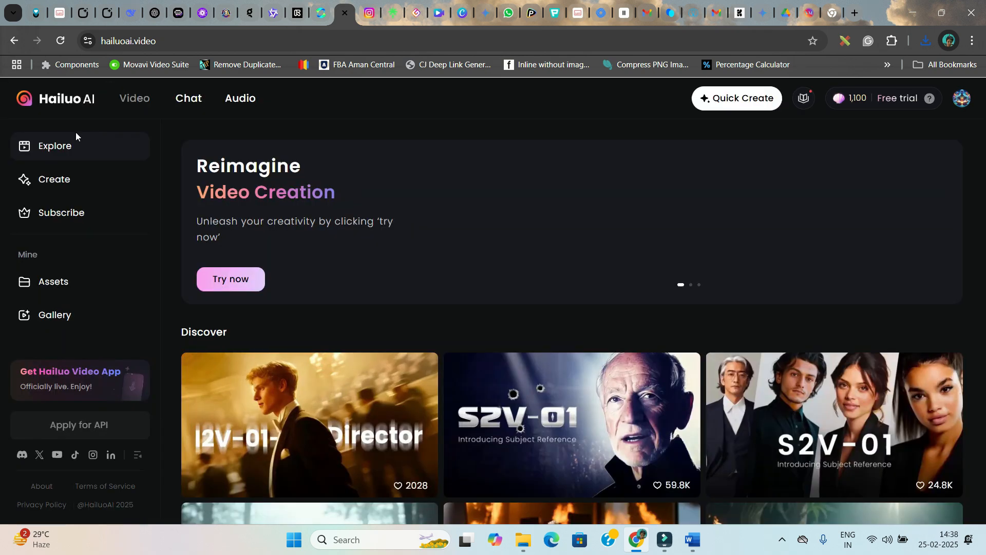
pyautogui.click(56, 181)
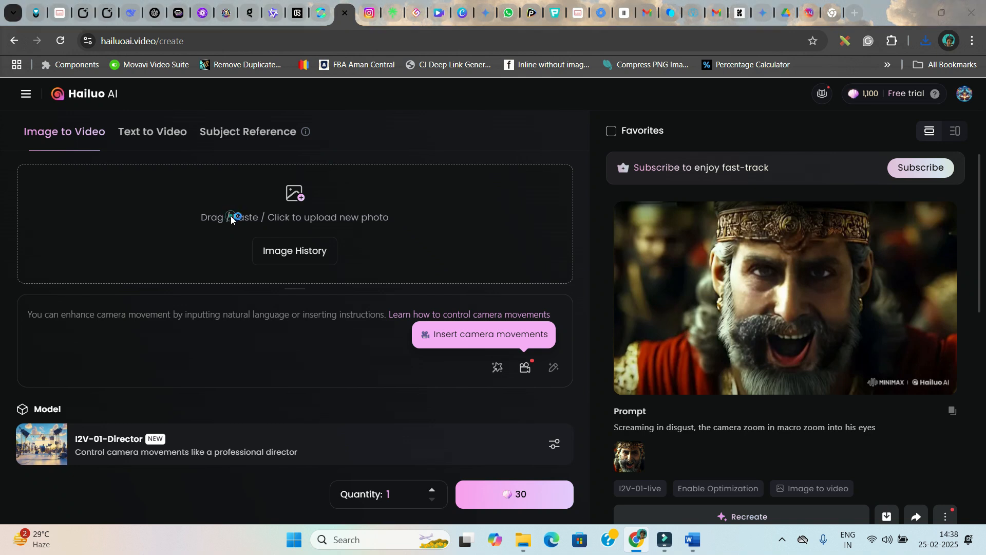
# Upload the glif cricket ball image from Downloads for Image to Video
pyautogui.click(231, 216)
pyautogui.press('Escape')
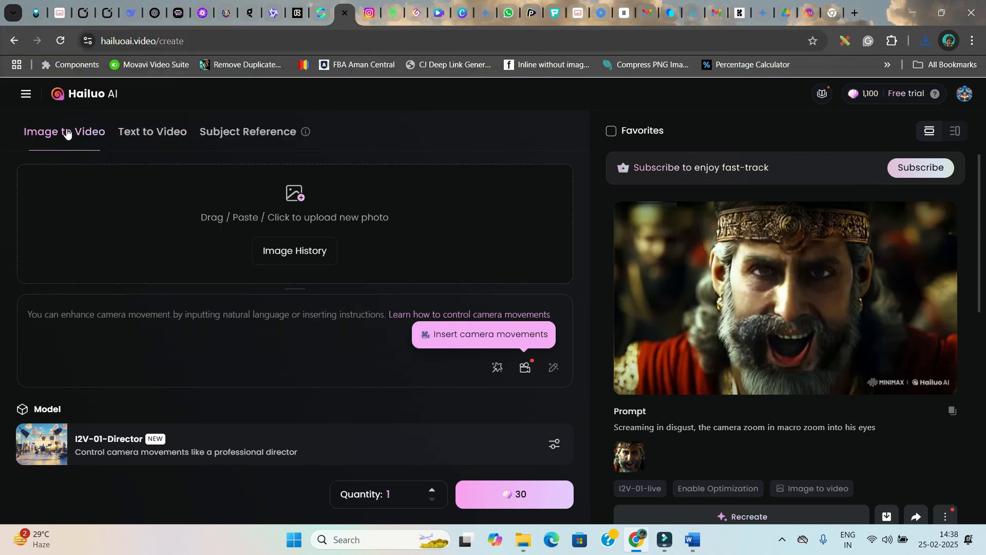
pyautogui.click(263, 218)
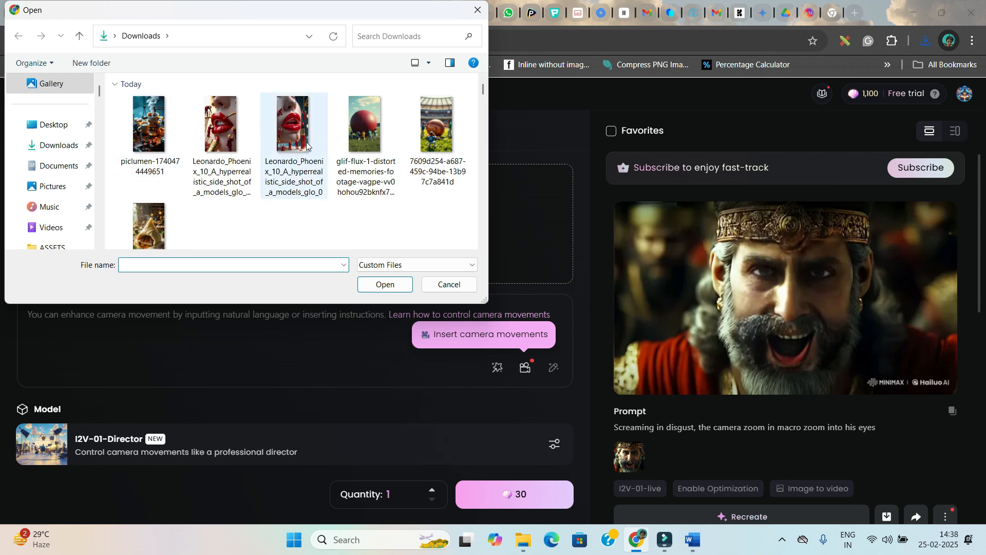
pyautogui.click(375, 133)
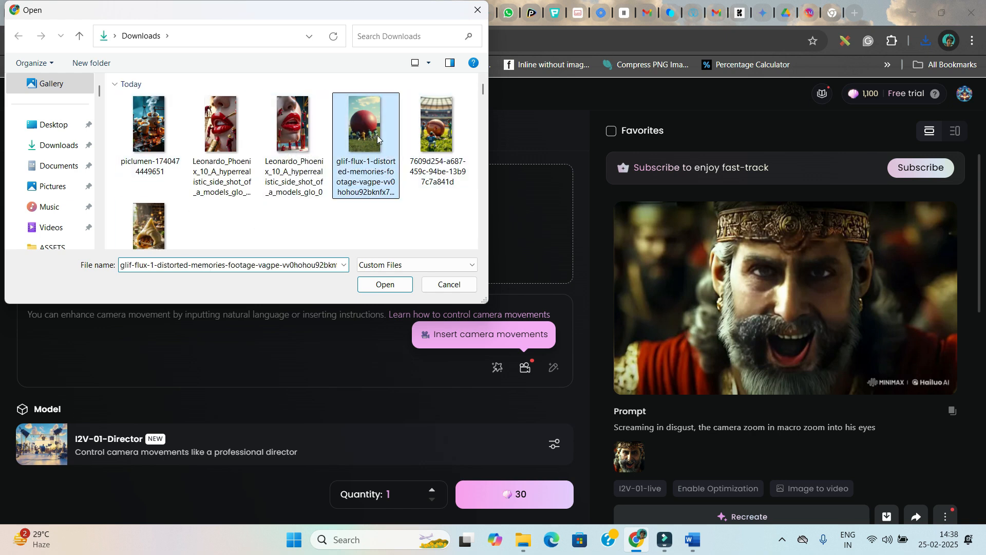
pyautogui.click(386, 284)
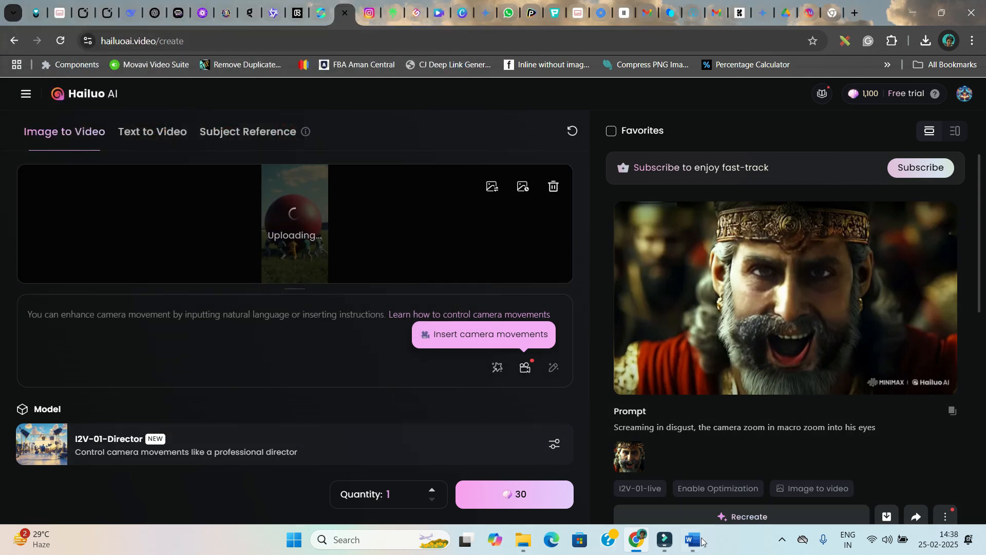
# Paste the cricket ball video prompt from the Word document into Hailuo's prompt box
pyautogui.click(690, 549)
pyautogui.scroll(-8, 450, 397)
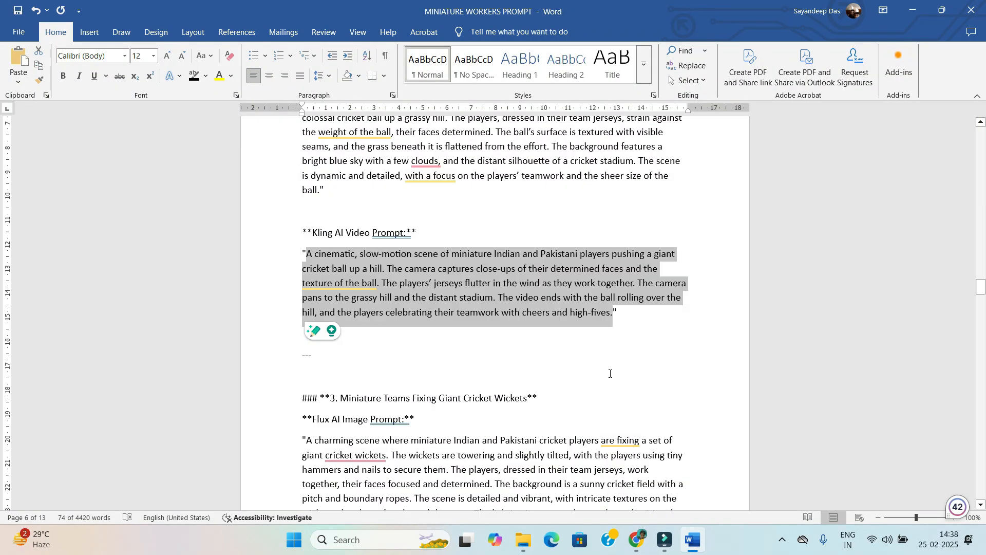
pyautogui.hotkey('alt', 'Tab')
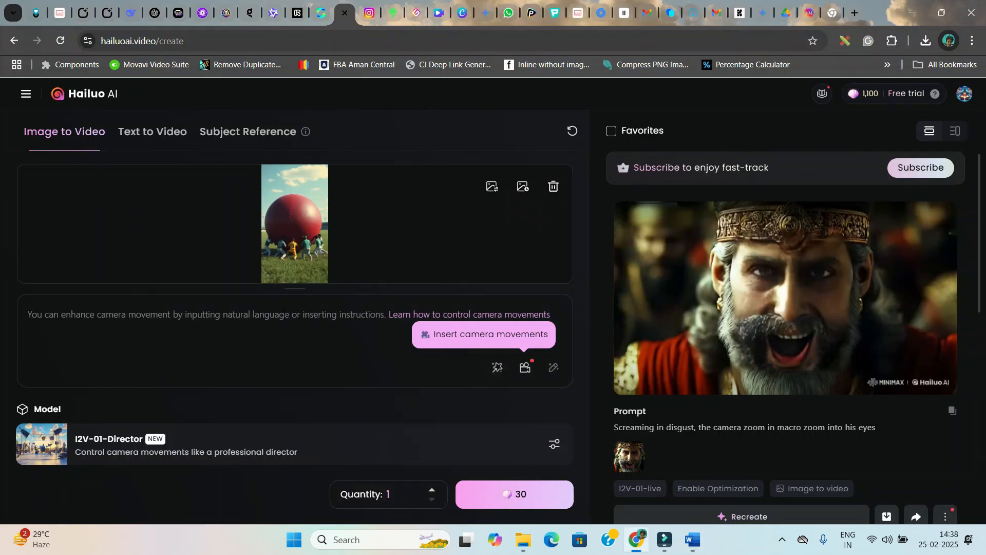
pyautogui.click(283, 311)
pyautogui.hotkey('ctrl', 'v')
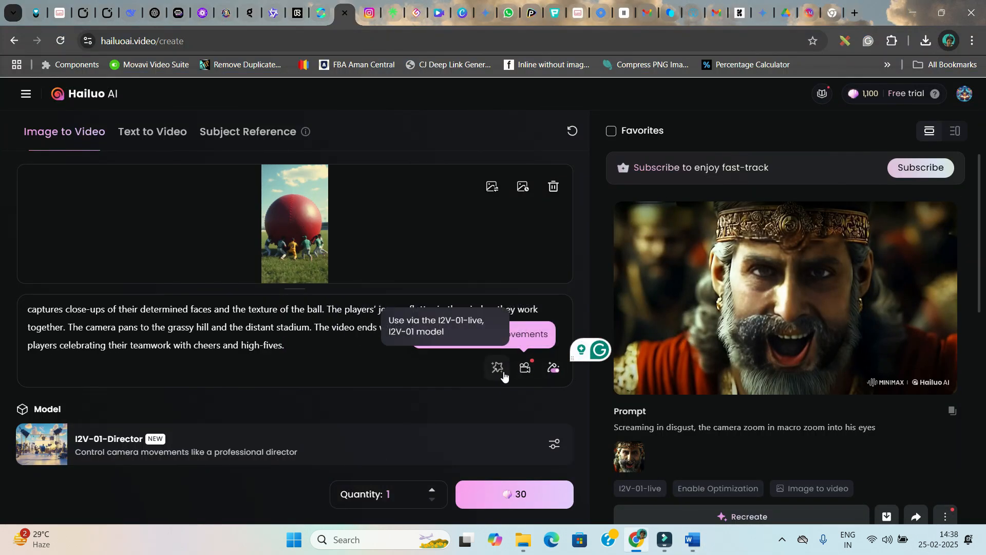
# Start generating the Hailuo video from the image and prompt
pyautogui.click(522, 367)
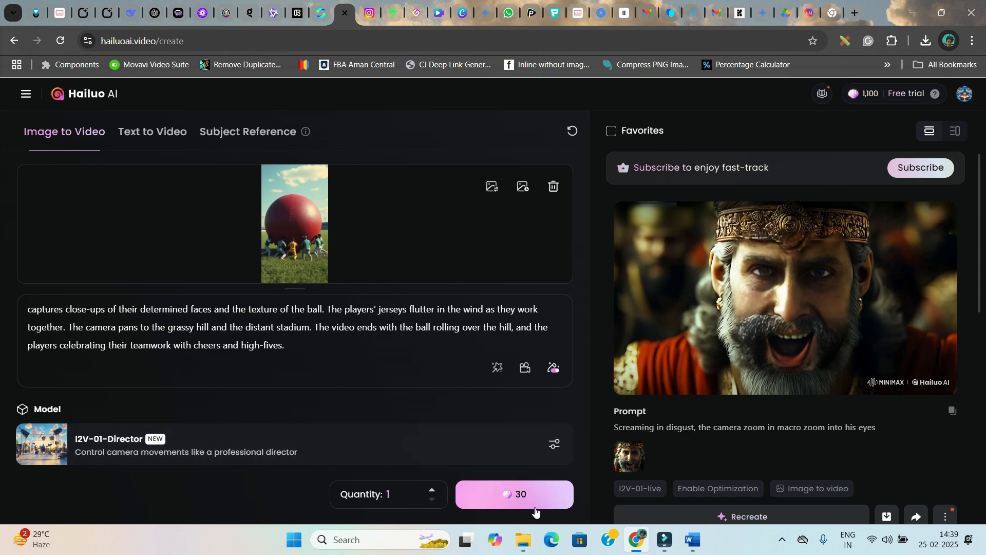
pyautogui.click(522, 493)
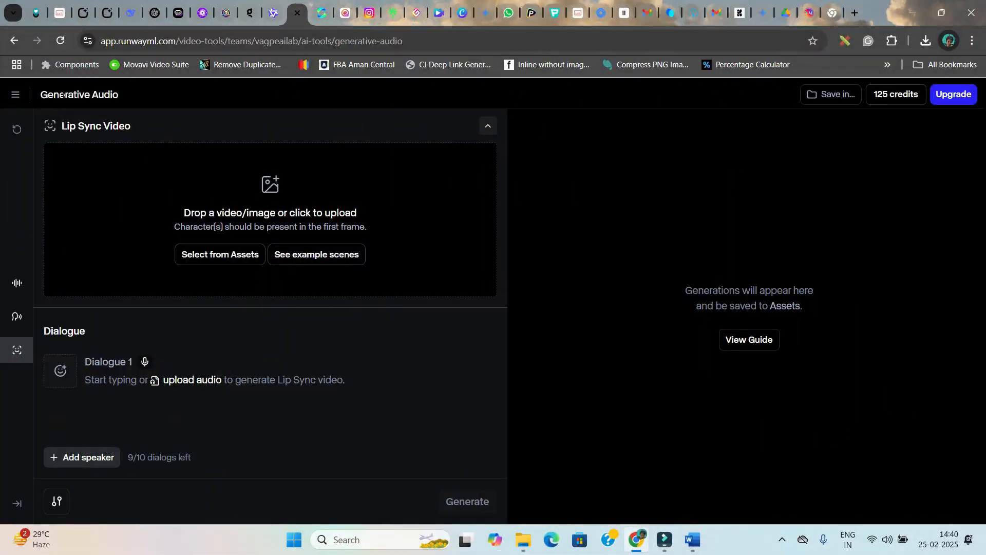
# Open a new Runway Generative Session by searching for Generative from the dashboard
pyautogui.click(22, 94)
pyautogui.click(27, 120)
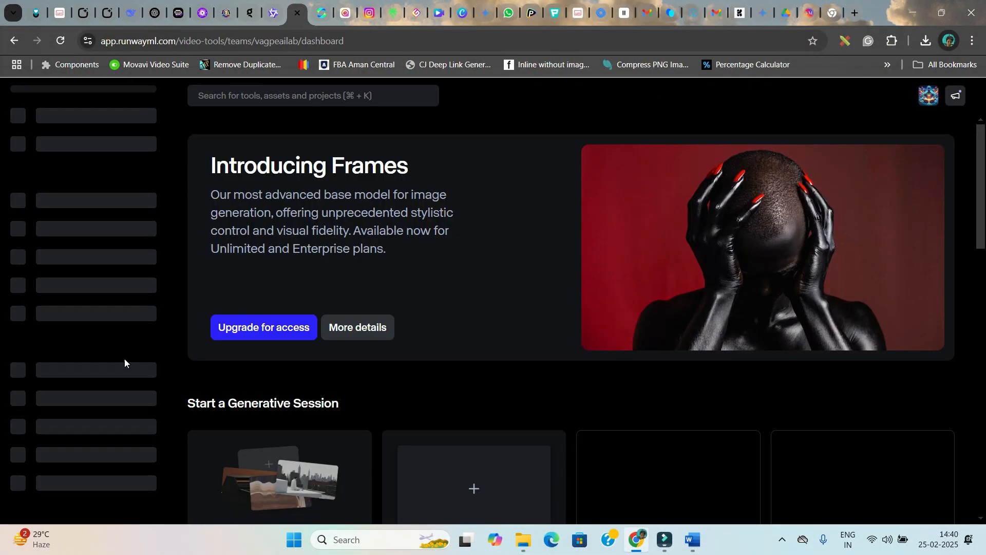
pyautogui.hotkey('ctrl', 'k')
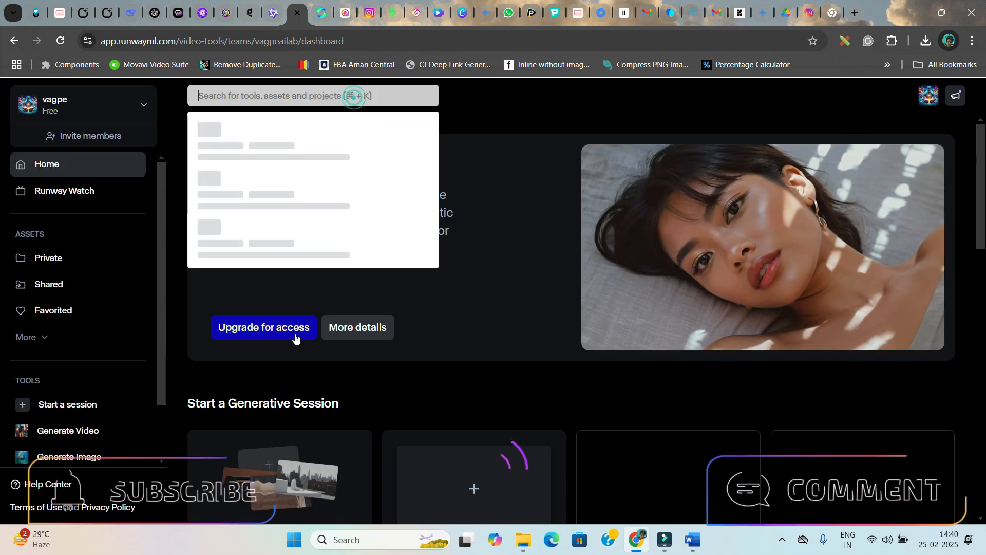
pyautogui.write('Gen')
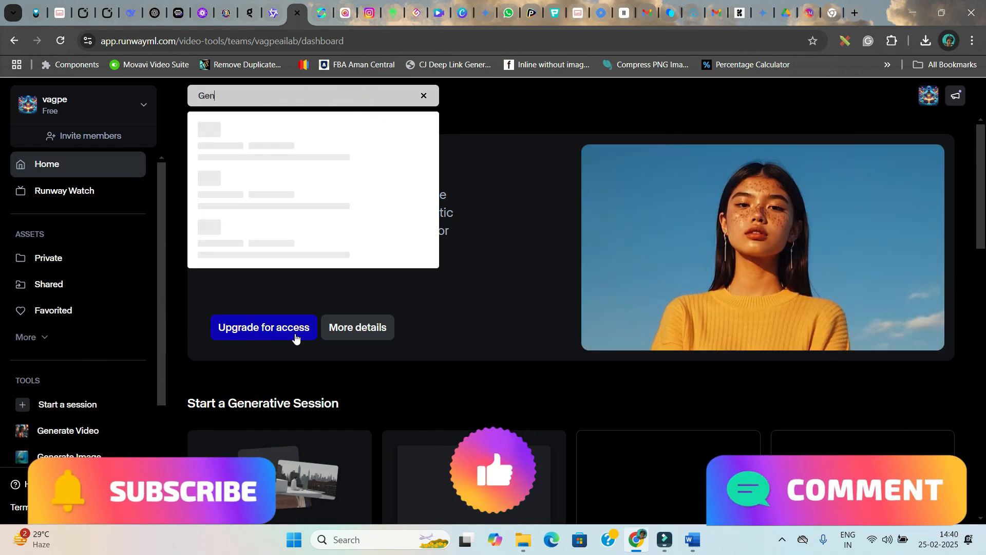
pyautogui.write('erative')
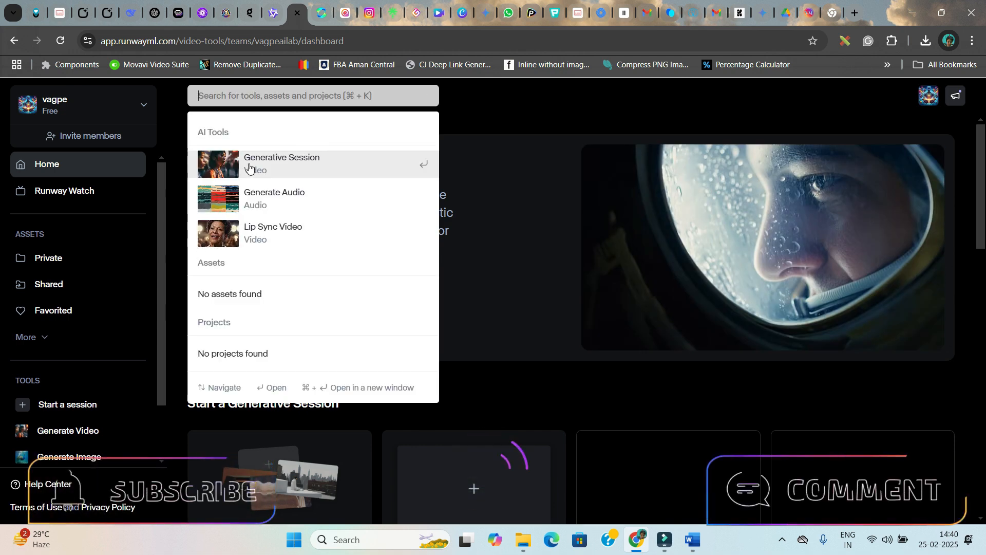
pyautogui.click(248, 164)
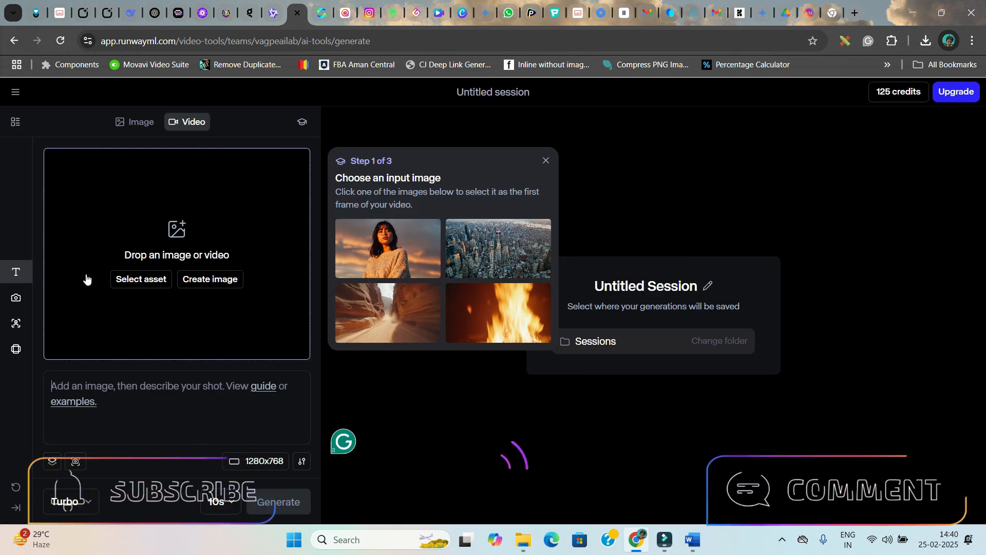
# Upload the Leonardo lipstick image from Downloads as the video's first frame
pyautogui.click(141, 280)
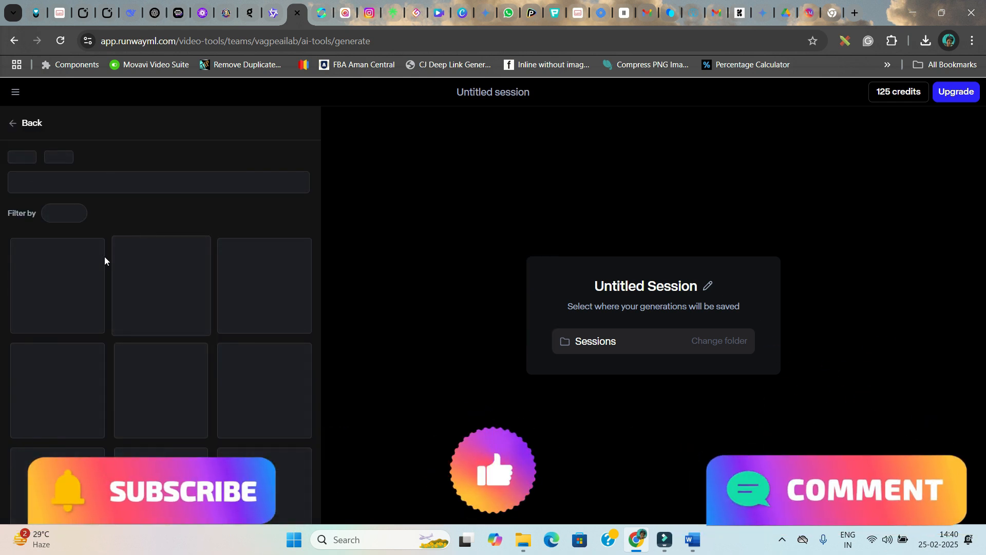
pyautogui.click(45, 277)
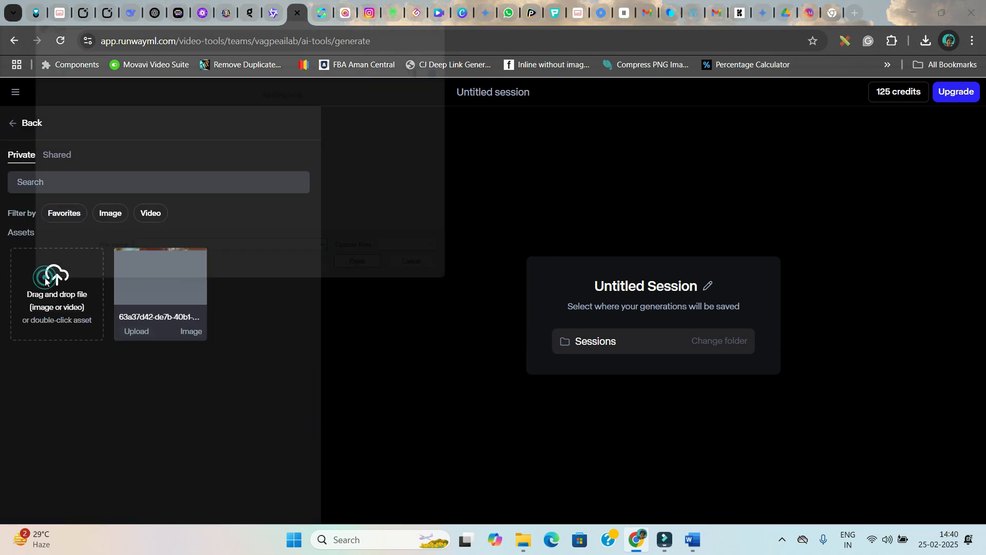
pyautogui.click(288, 139)
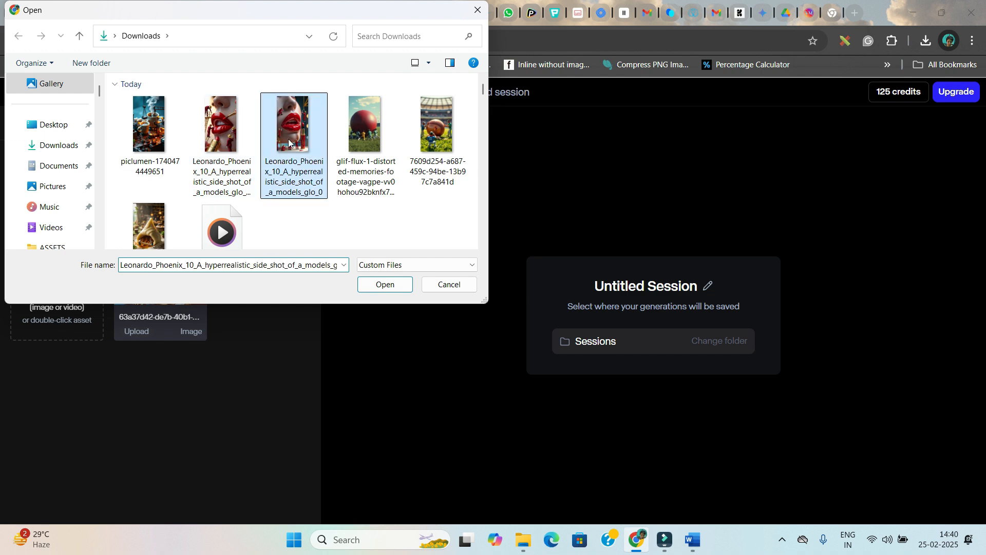
pyautogui.click(385, 284)
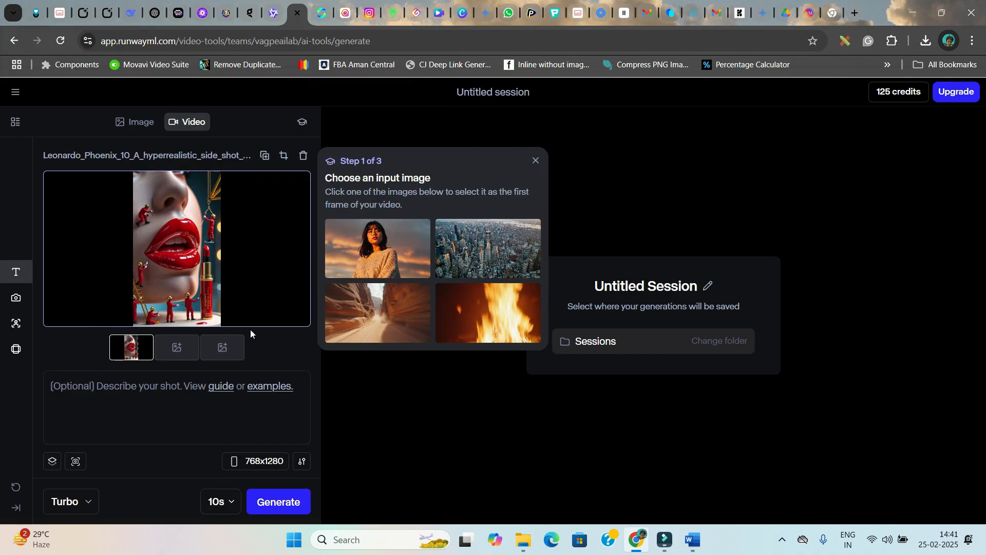
pyautogui.click(181, 352)
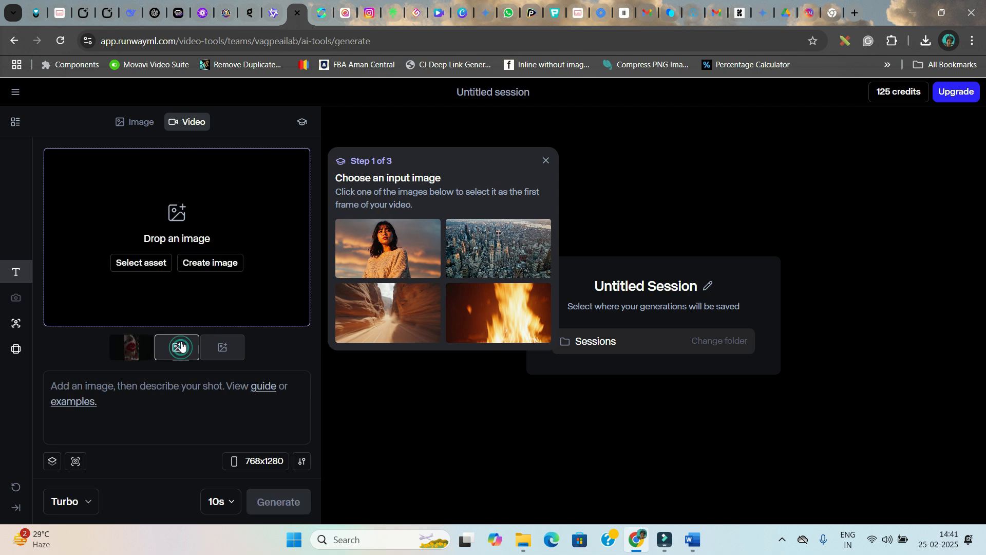
pyautogui.click(150, 263)
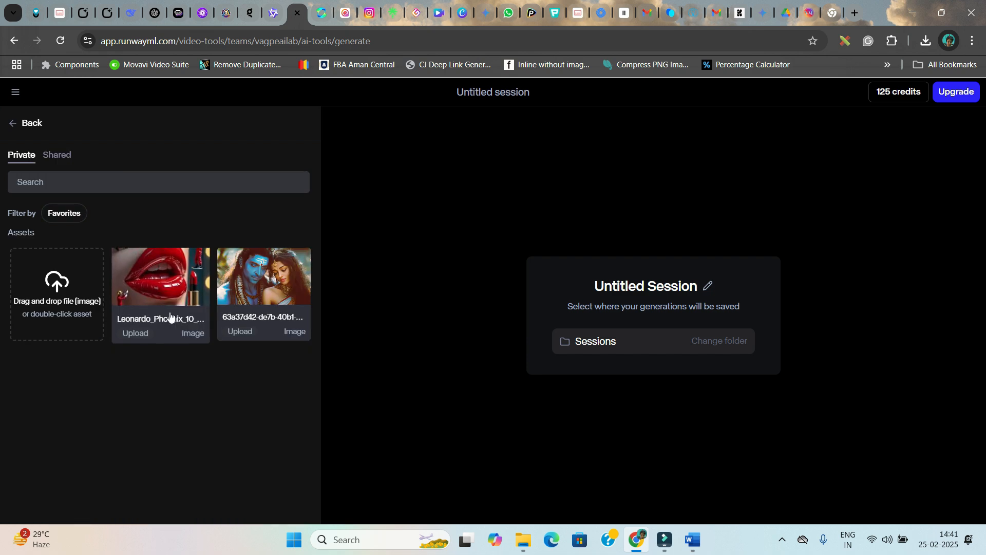
pyautogui.click(30, 128)
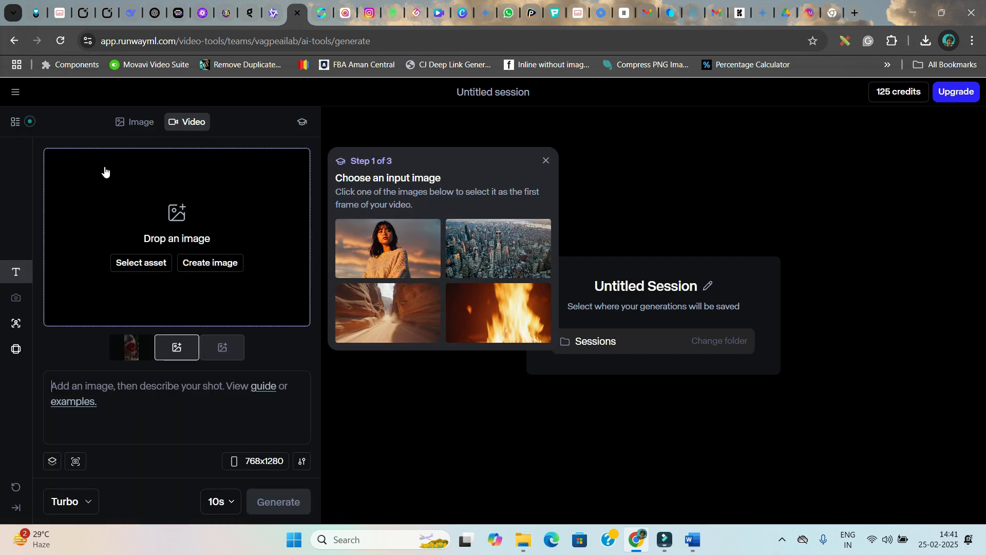
pyautogui.click(117, 340)
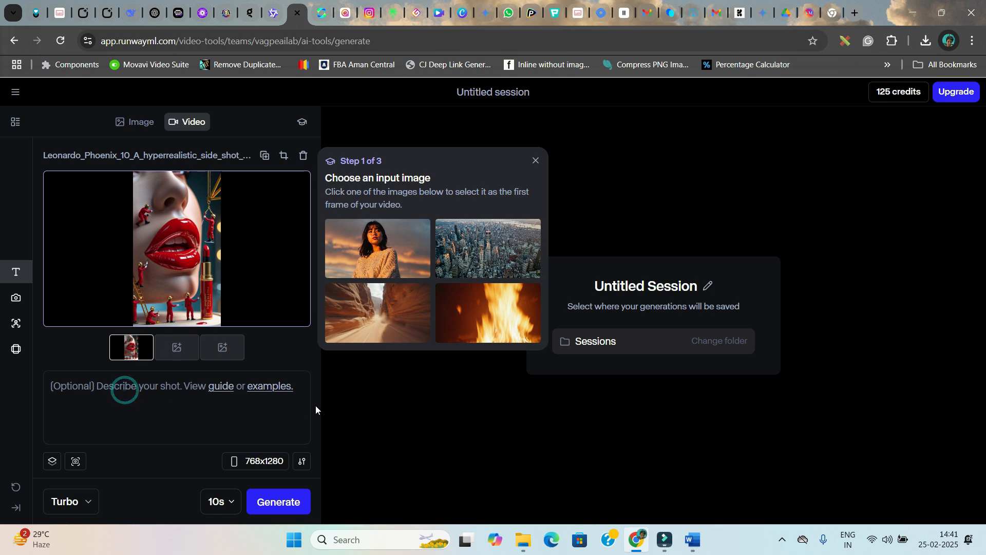
# Paste the lipstick video prompt from the Word document into Runway's shot description
pyautogui.click(692, 540)
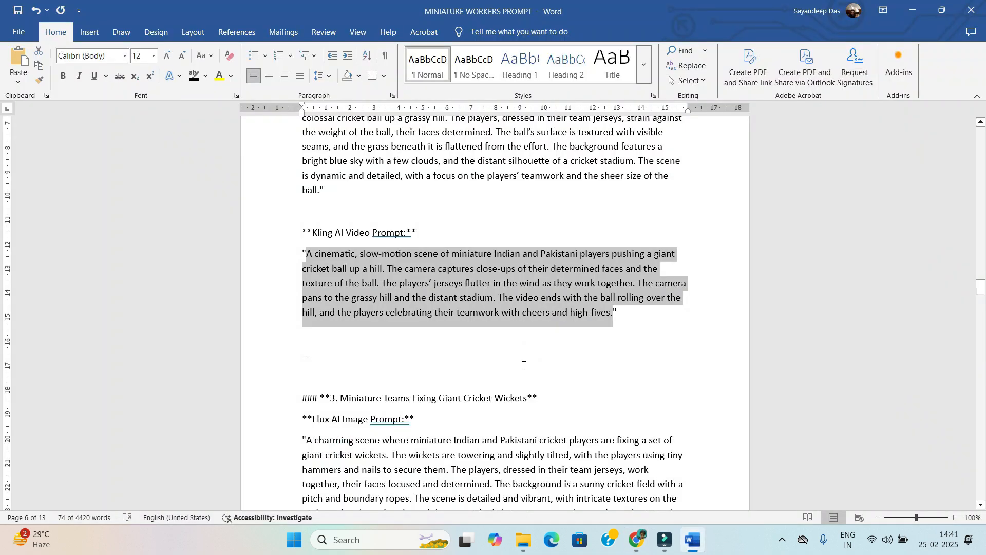
pyautogui.scroll(15, 523, 365)
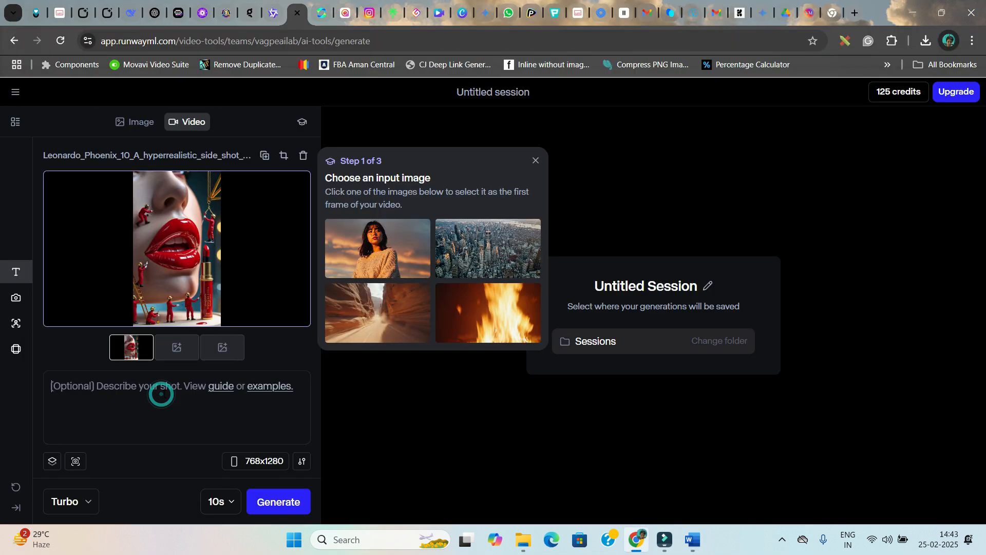
pyautogui.hotkey('ctrl', 'v')
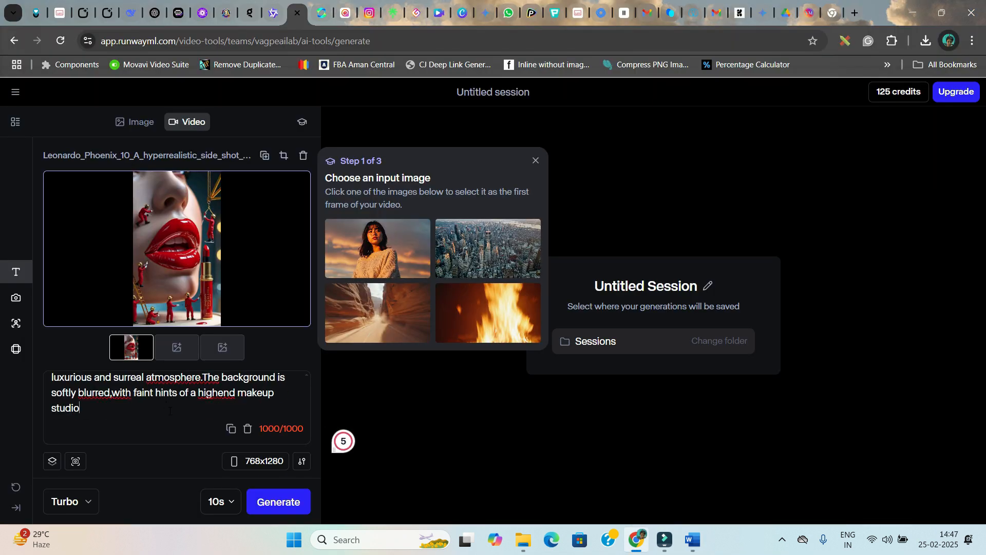
# Set the Runway video duration to 5 seconds and download the generated lipstick video
pyautogui.click(219, 502)
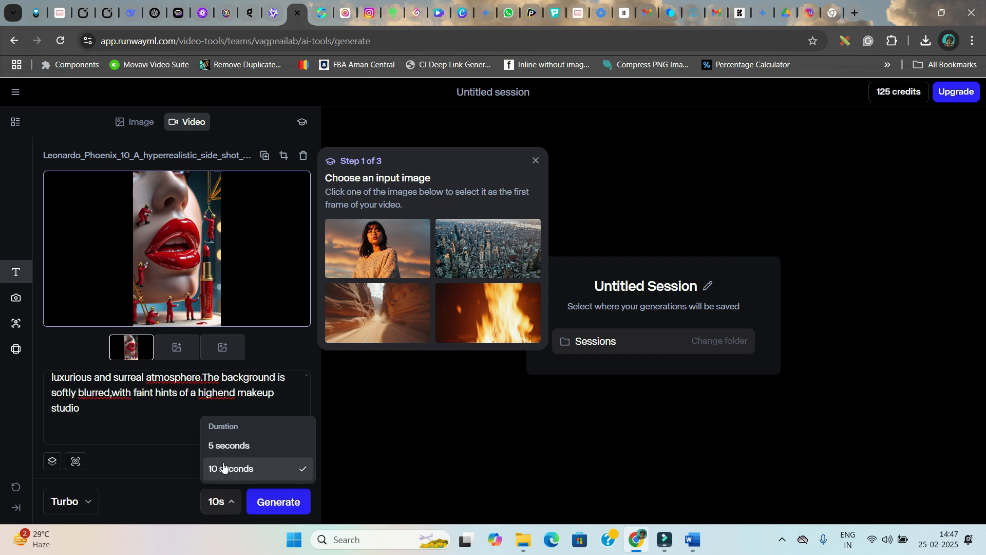
pyautogui.click(222, 447)
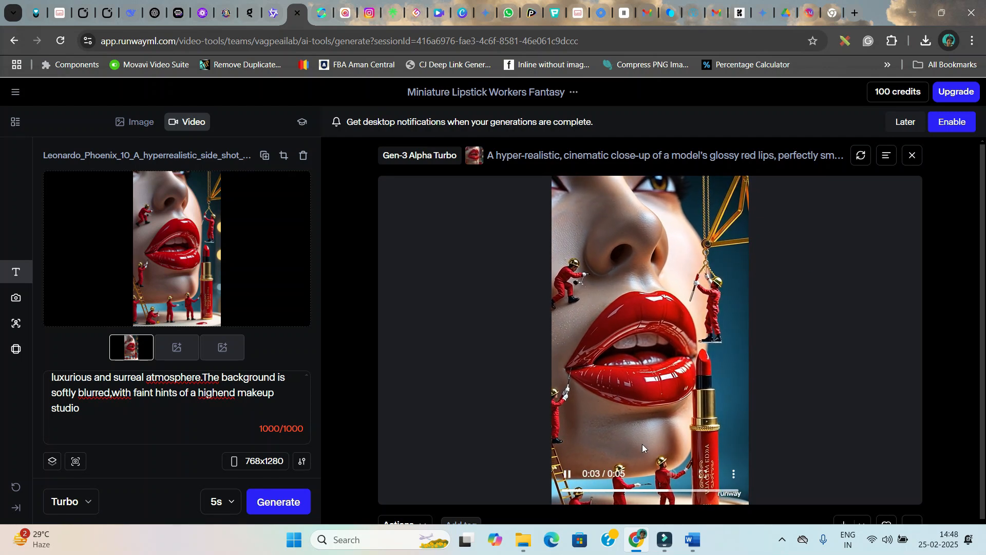
pyautogui.scroll(-1, 703, 452)
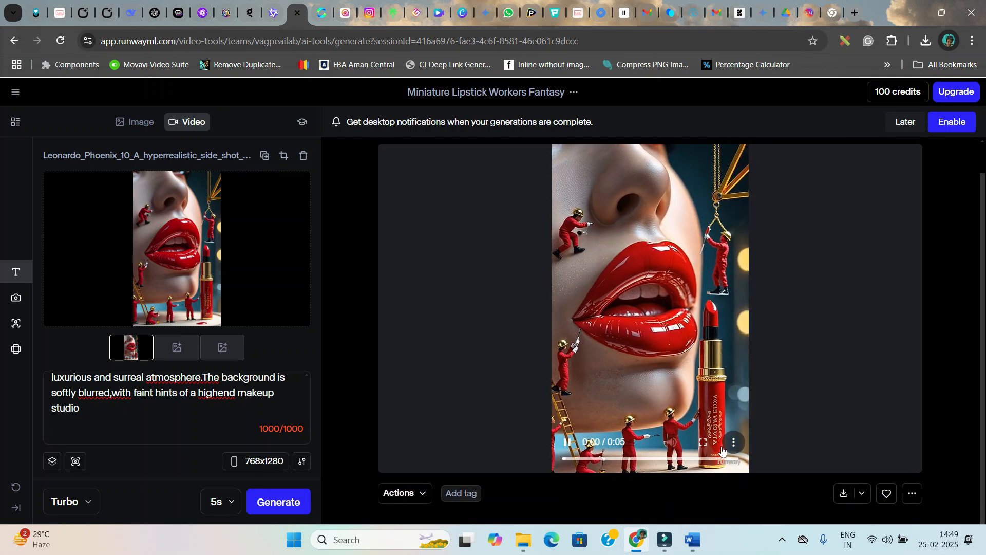
pyautogui.click(844, 495)
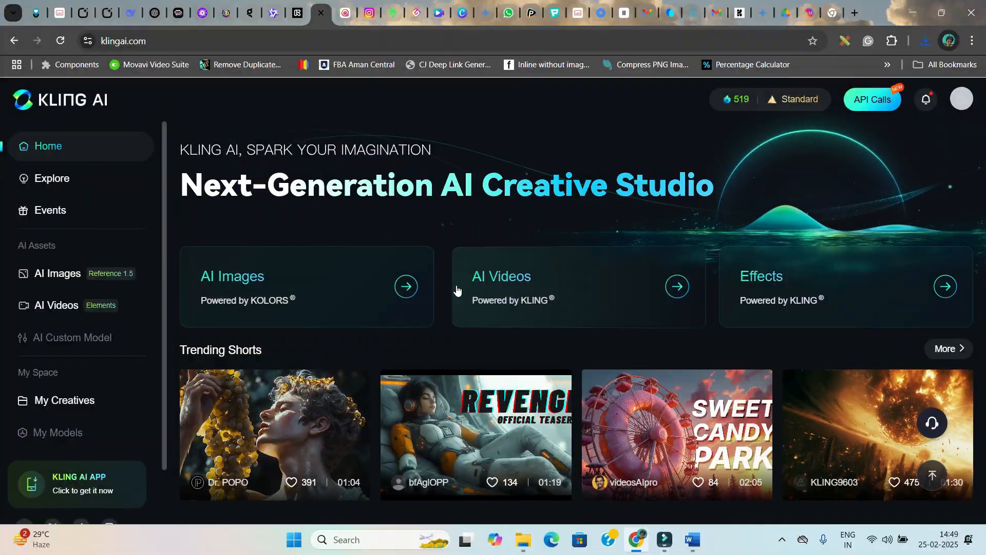
# Open Kling AI's Image to Video frames mode and upload the piclumen coffee image from Downloads as the start frame
pyautogui.click(484, 278)
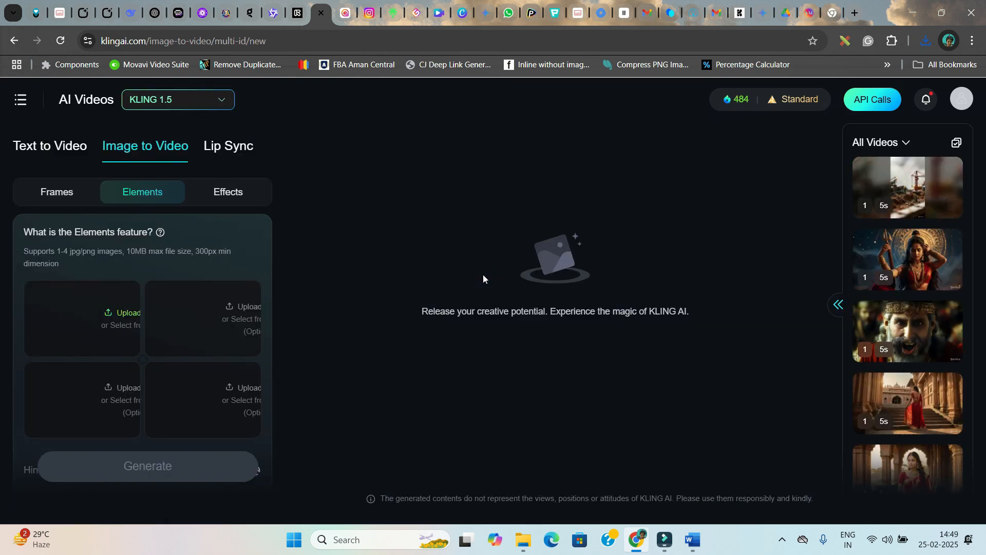
pyautogui.click(68, 192)
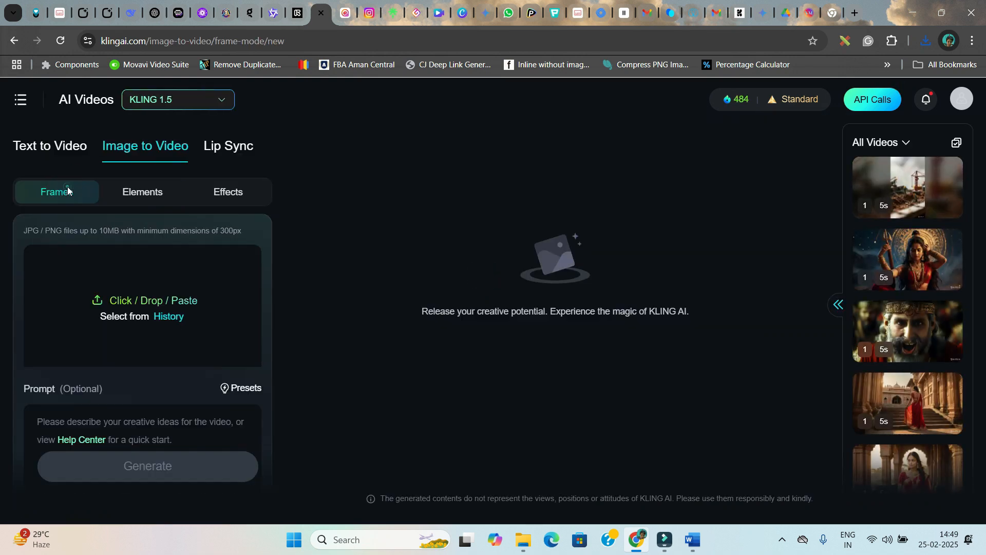
pyautogui.click(124, 301)
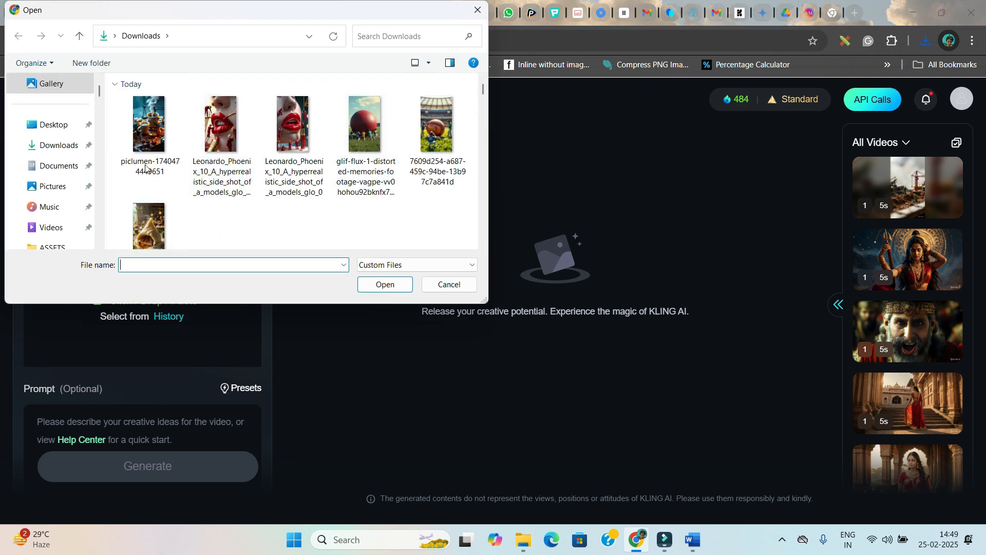
pyautogui.click(386, 284)
# Copy the coffee video prompt from the Word document into Kling's prompt field
pyautogui.scroll(-5, 113, 325)
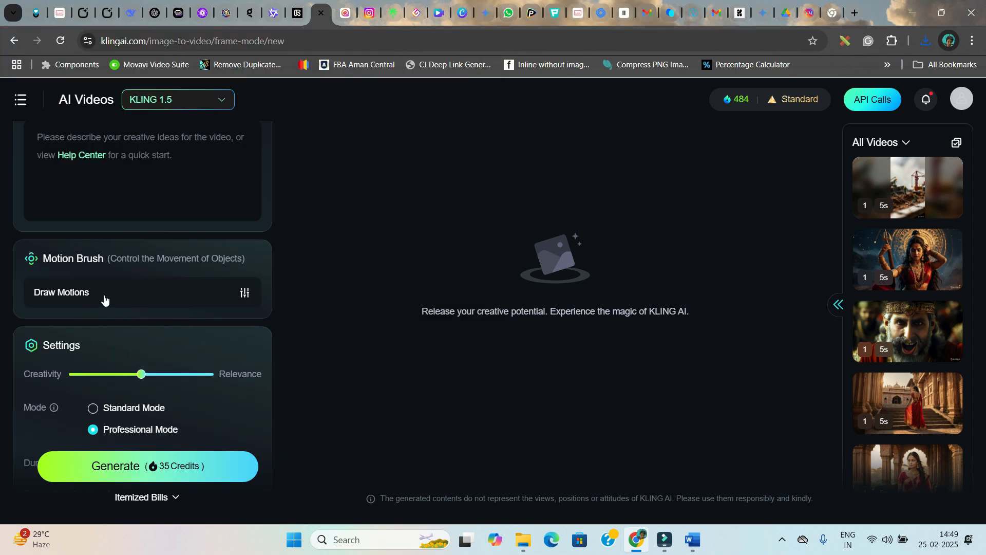
pyautogui.scroll(5, 104, 299)
pyautogui.scroll(-4, 104, 304)
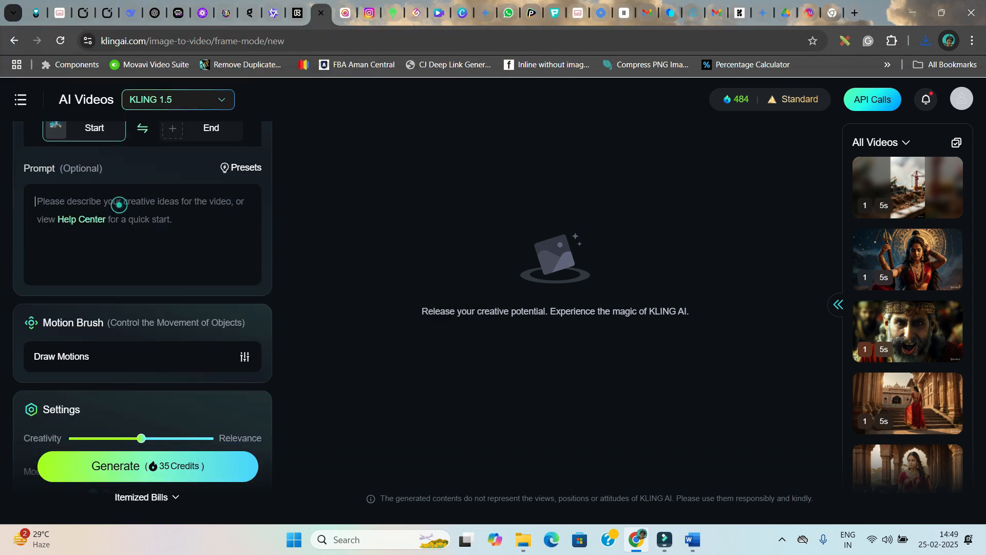
pyautogui.scroll(5, 147, 293)
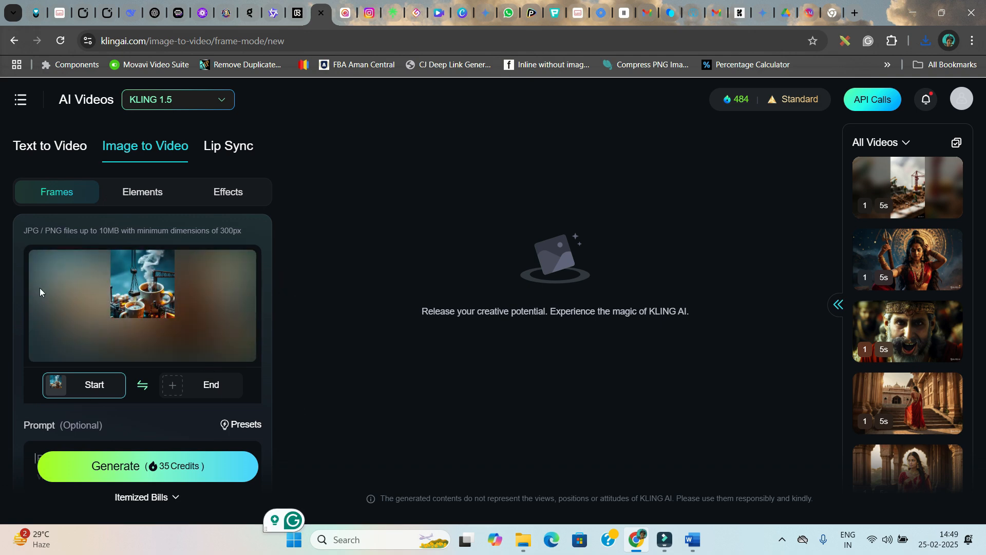
pyautogui.click(692, 538)
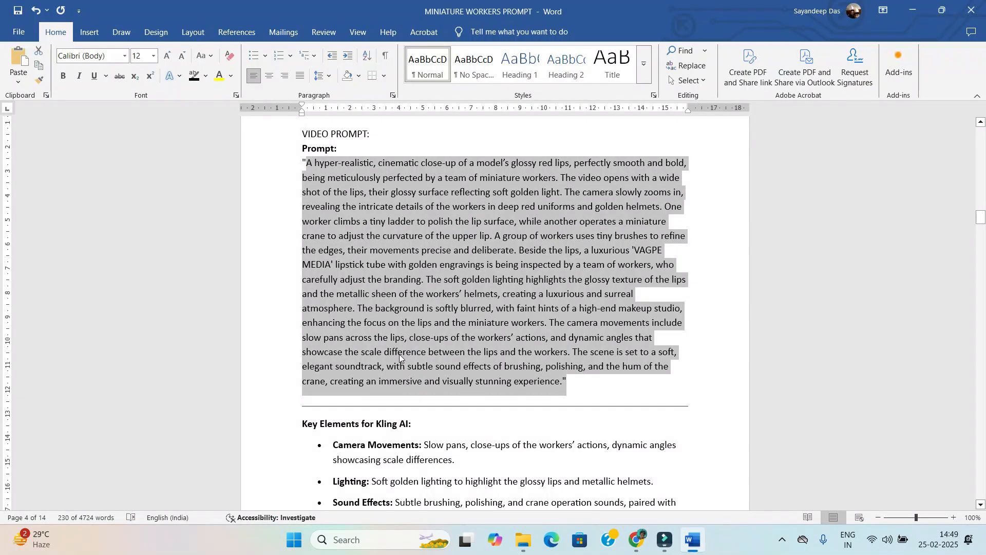
pyautogui.scroll(5, 429, 264)
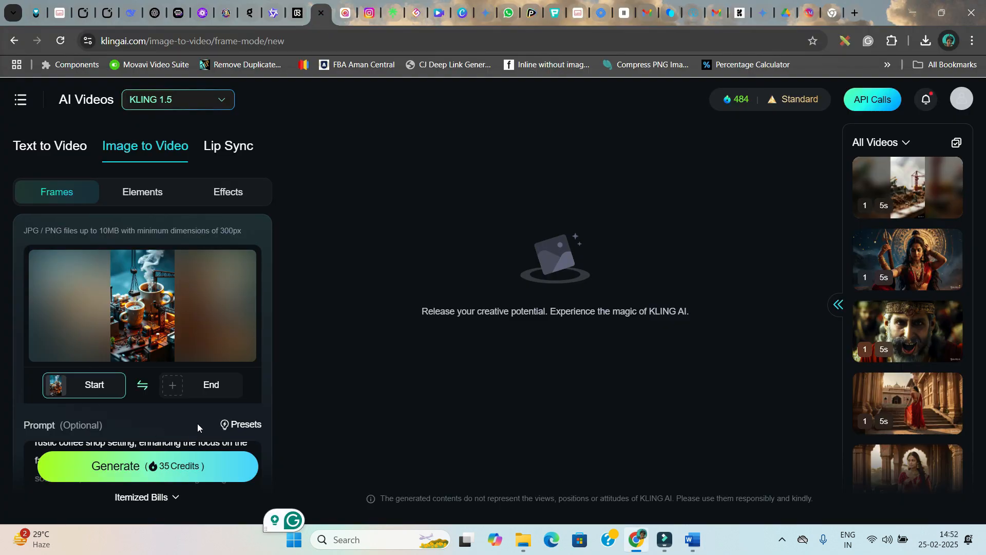
# Generate the Kling video from the coffee image and prompt
pyautogui.scroll(-5, 197, 423)
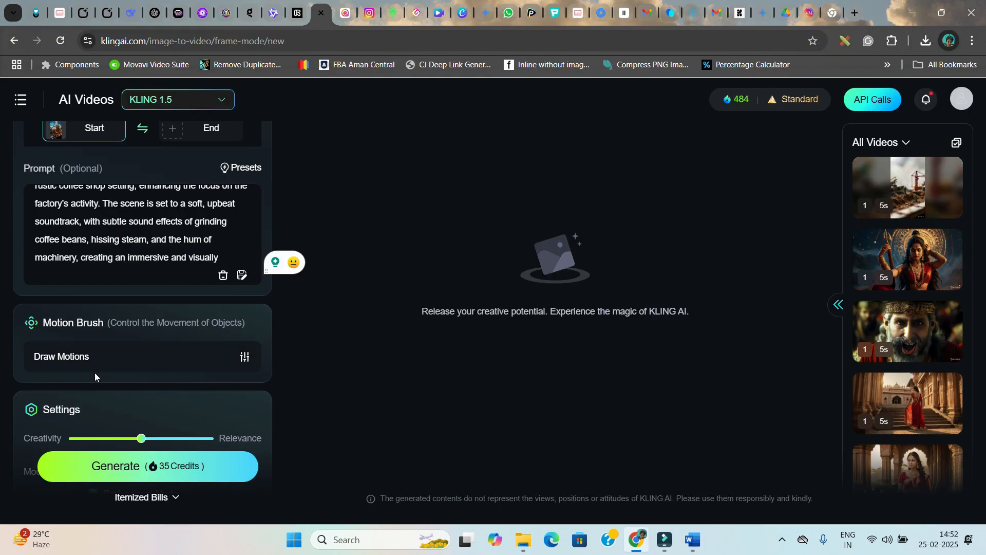
pyautogui.scroll(-1, 102, 385)
pyautogui.scroll(-2, 133, 368)
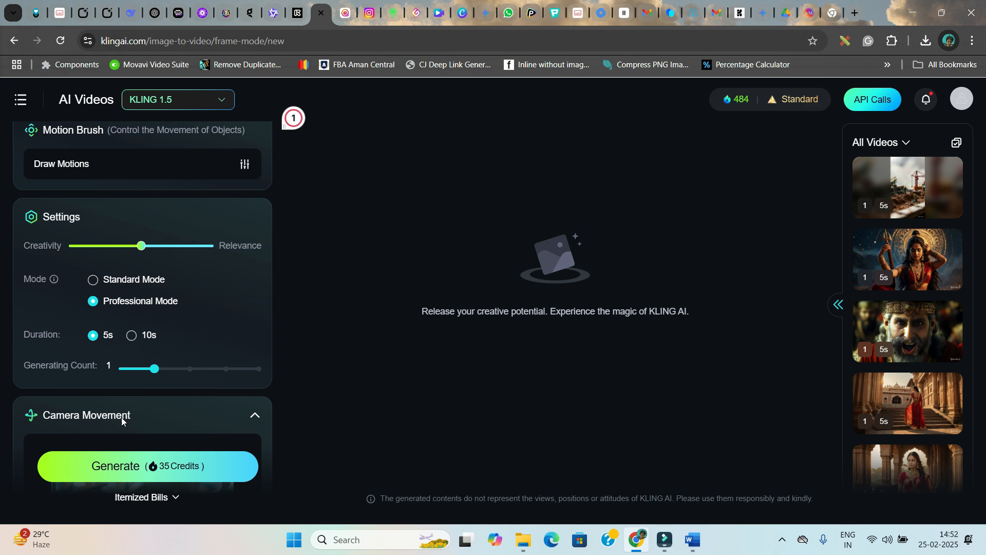
pyautogui.click(148, 470)
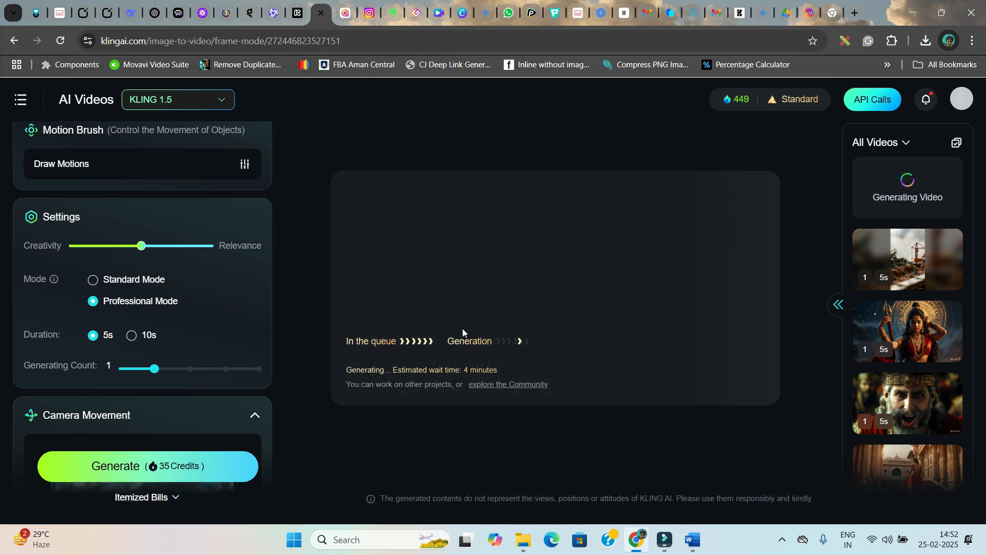
# Open the earlier miniature construction video from the history list and bring up its download options
pyautogui.click(916, 263)
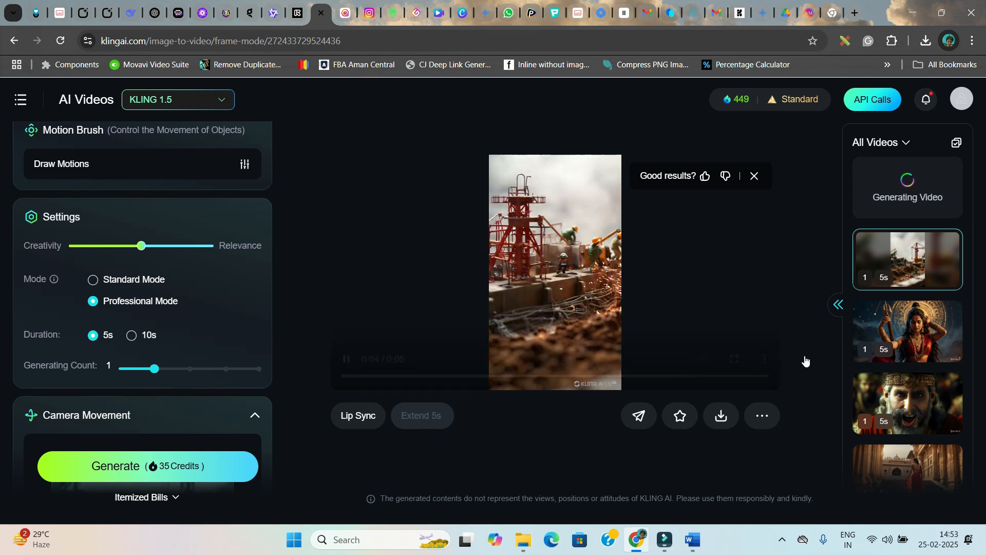
pyautogui.click(923, 199)
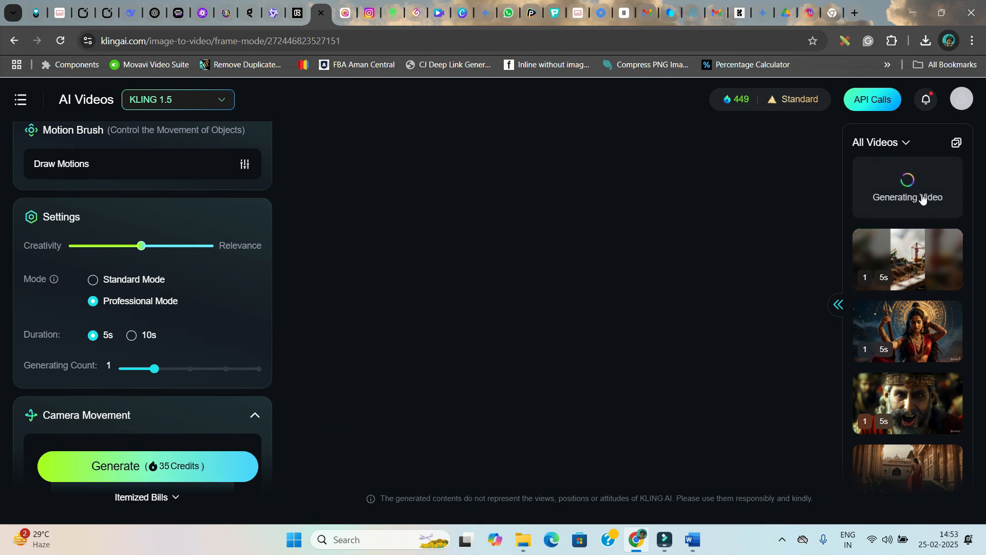
pyautogui.click(907, 260)
pyautogui.moveTo(715, 421)
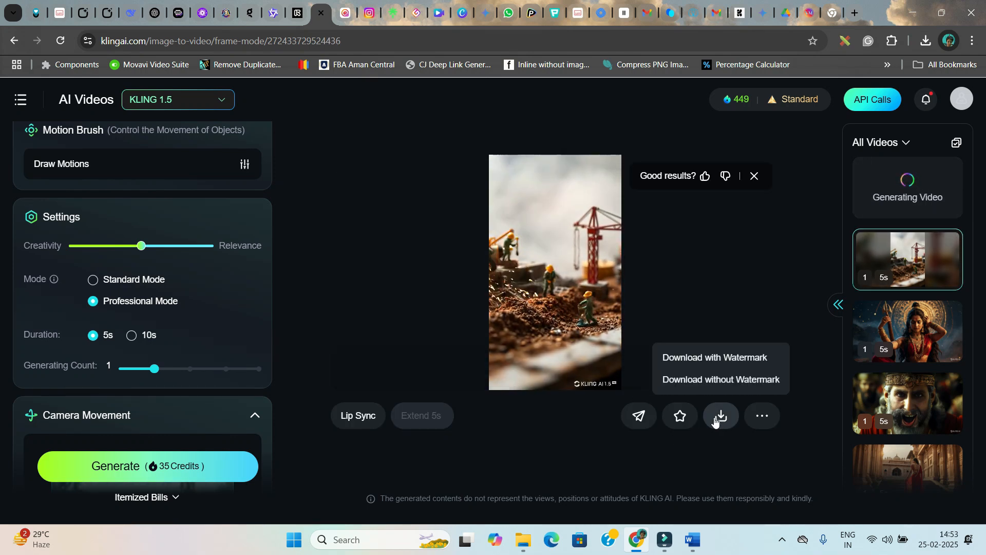